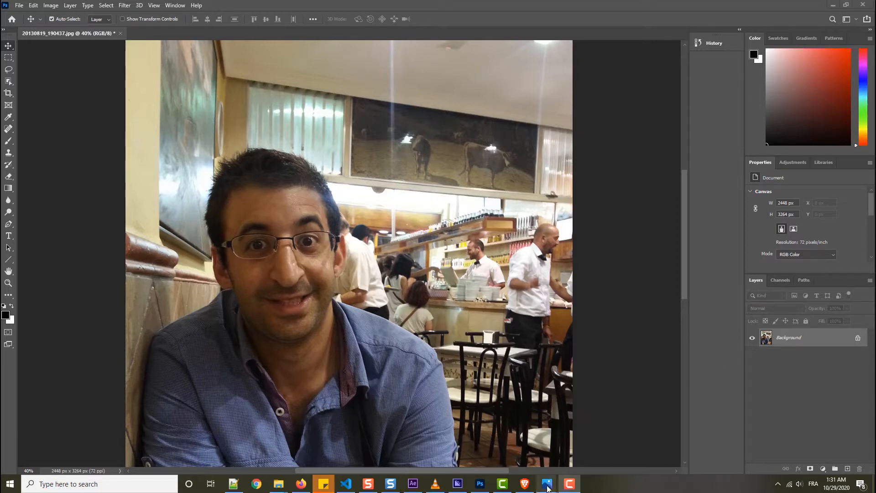
Switch to Photos and look at the edited sample images, starting with NF 1.jpg.
mouse_move(547, 487)
click(502, 445)
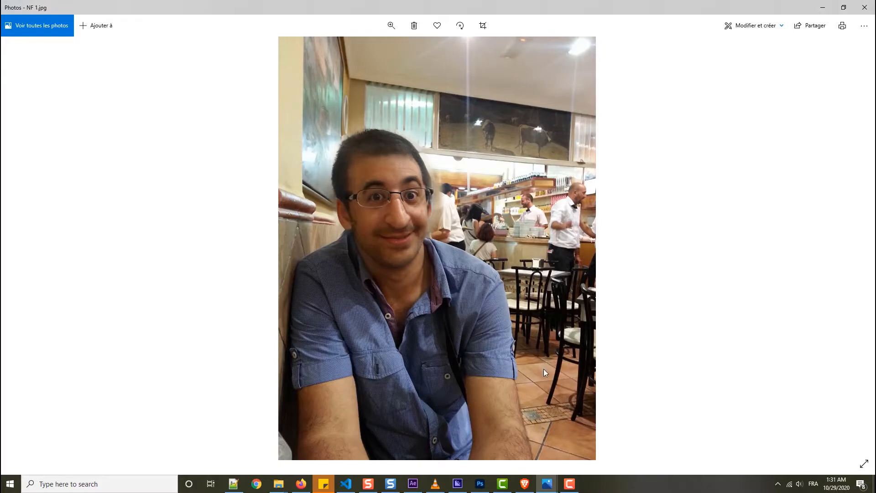
mouse_move(548, 484)
click(588, 450)
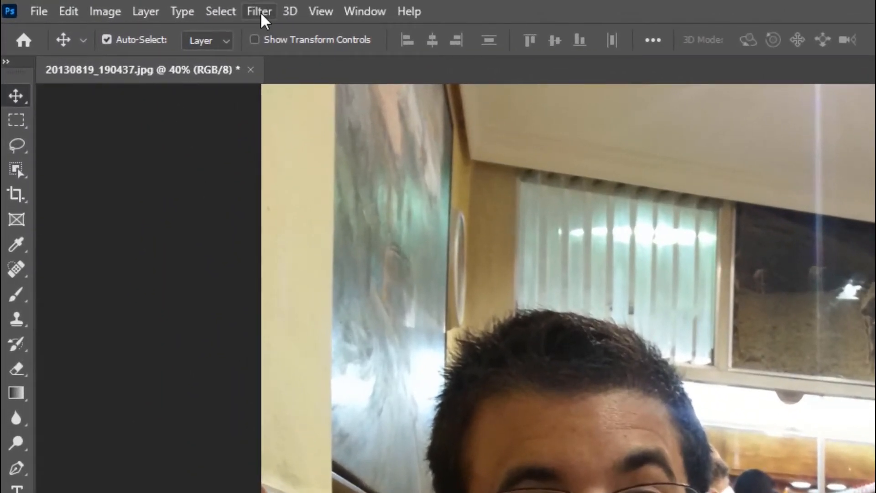
Apply the Skin Smoothing neural filter to the man's face with Blur and Smoothness raised close to maximum, output as a new layer.
click(262, 15)
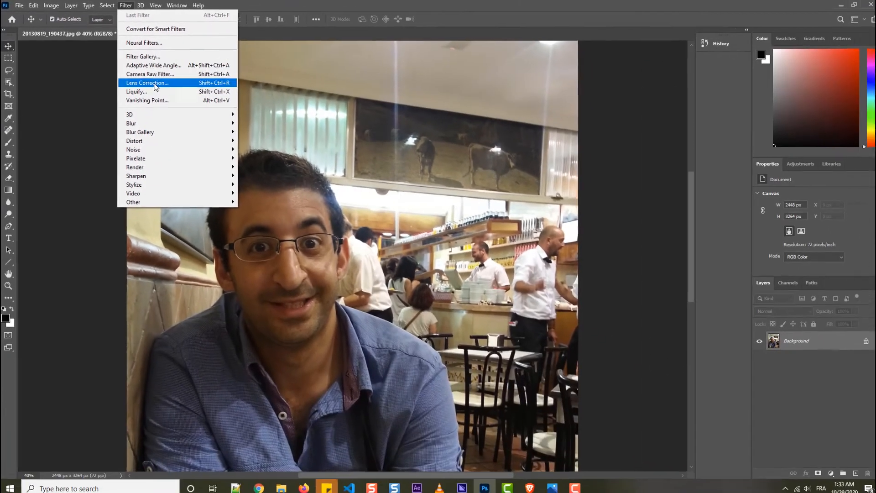
click(155, 42)
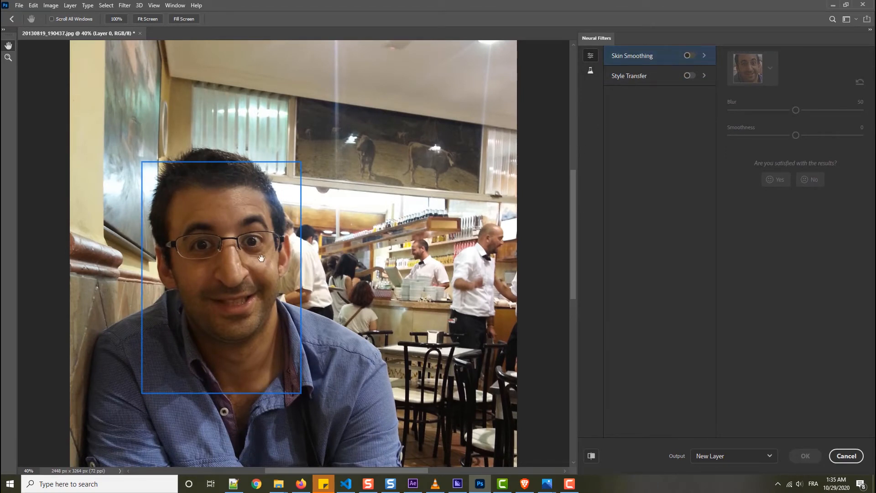
click(26, 471)
text(80)
key(Return)
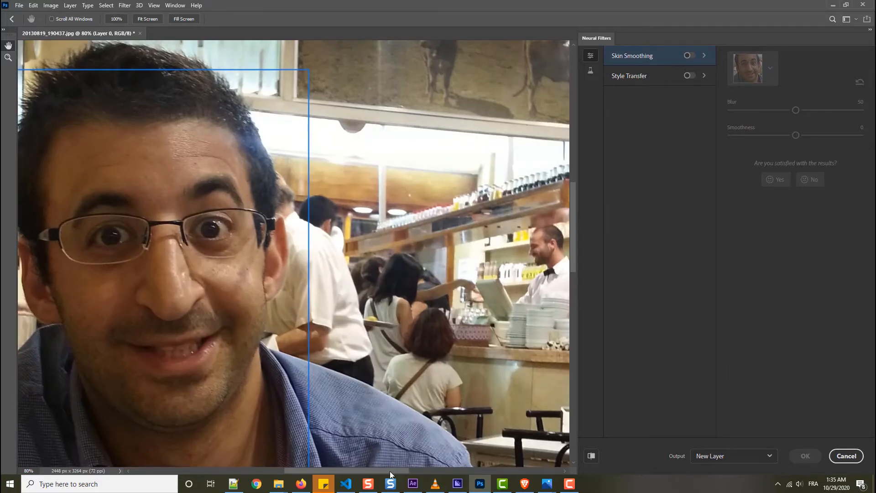
drag(390, 471, 354, 473)
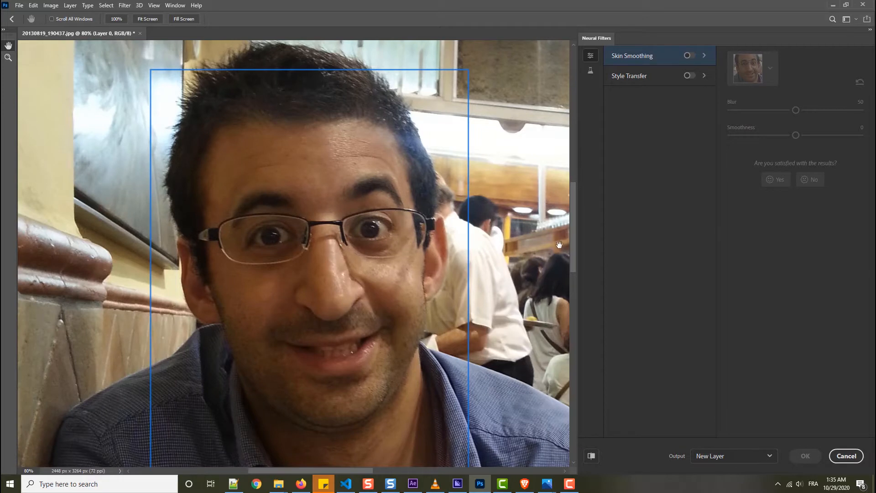
drag(574, 237, 573, 250)
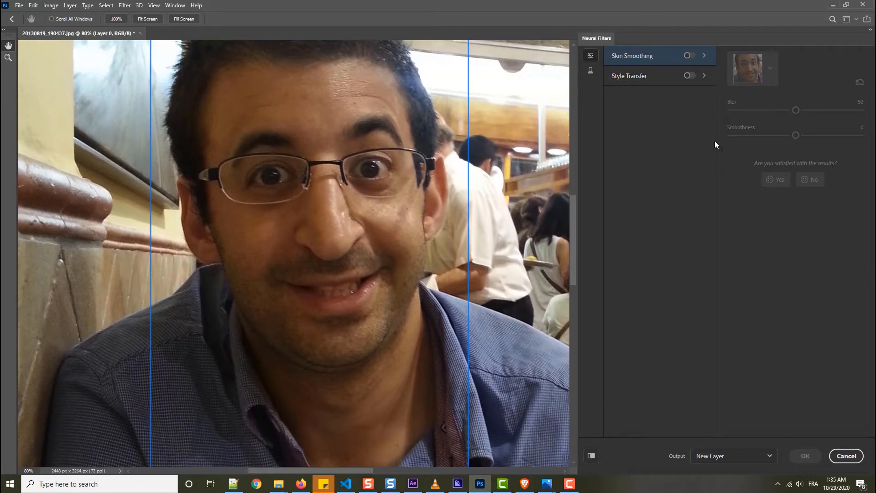
click(690, 55)
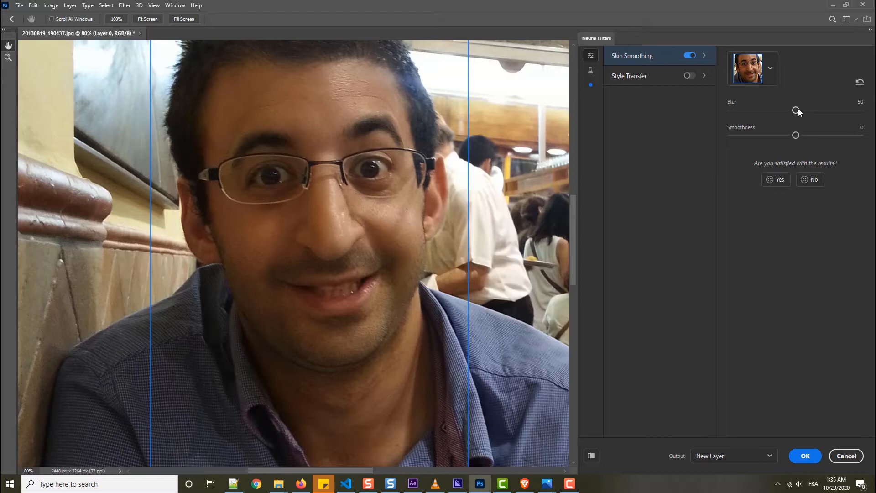
drag(832, 111, 855, 112)
drag(798, 136, 853, 136)
click(806, 456)
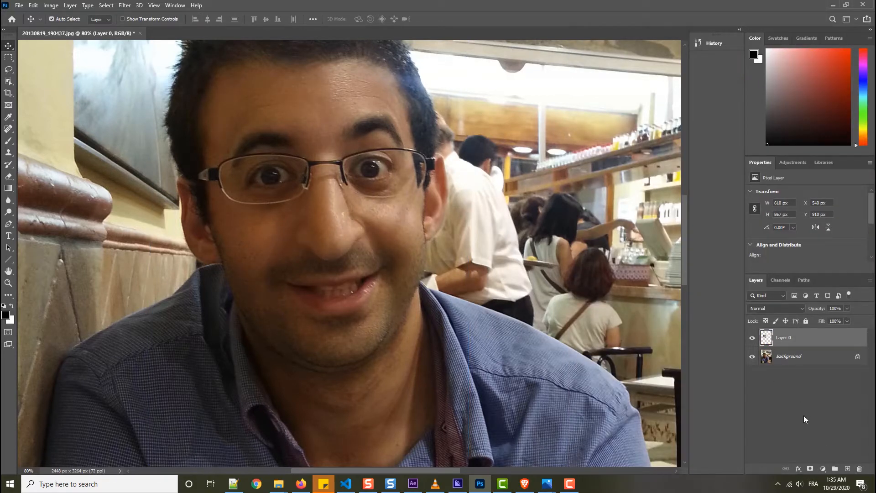
Compare the face with and without the smoothed Layer 0, and leave that layer hidden.
click(753, 338)
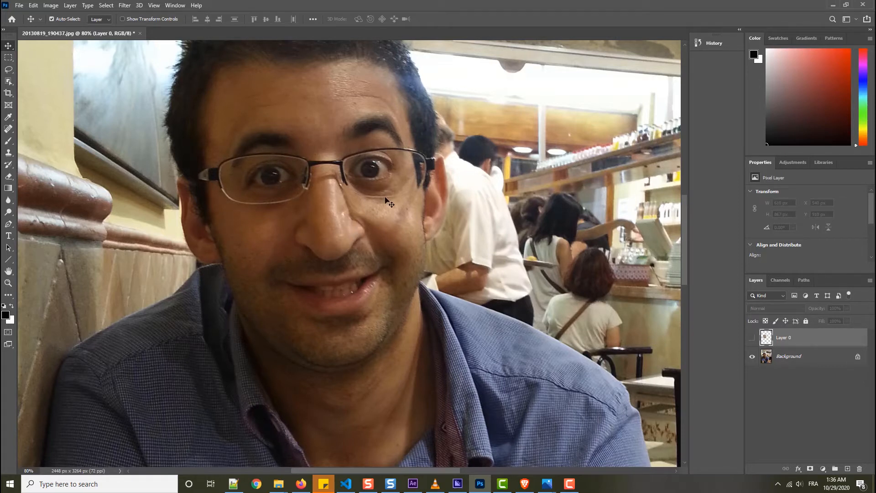
click(751, 339)
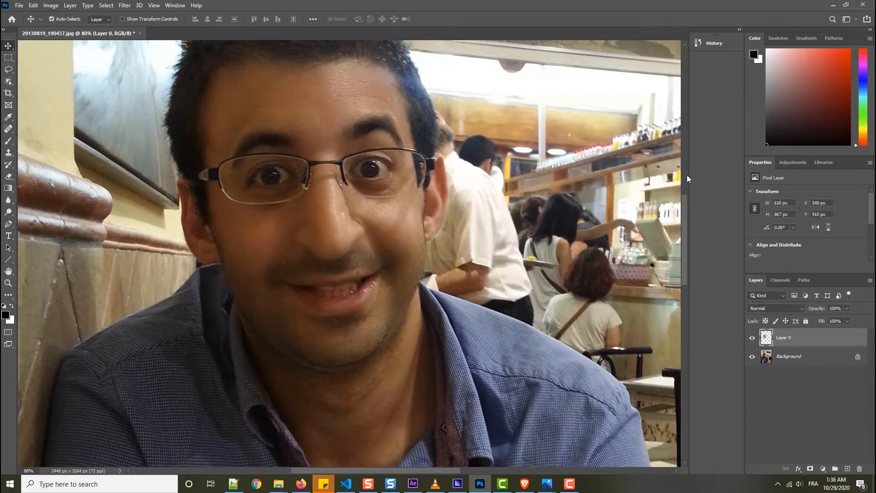
click(752, 337)
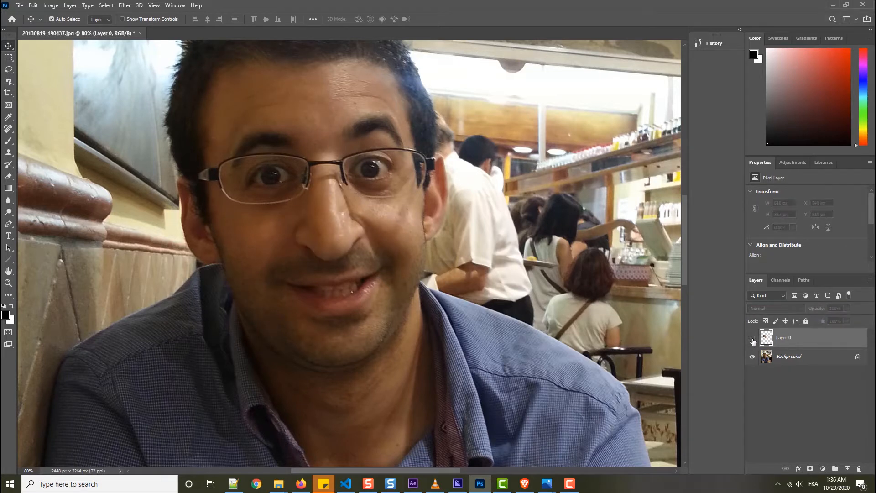
Open Neural Filters on the Background layer and enable Style Transfer.
click(789, 360)
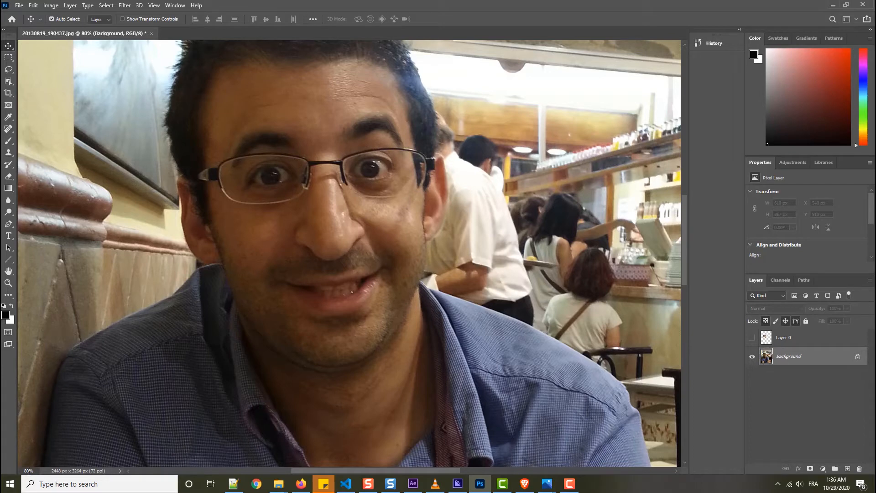
drag(29, 471, 1, 469)
text(50)
key(Return)
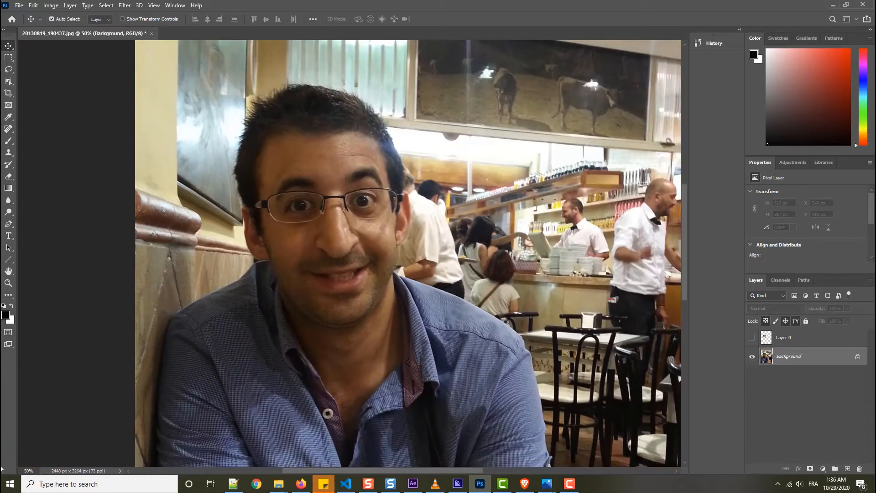
click(122, 6)
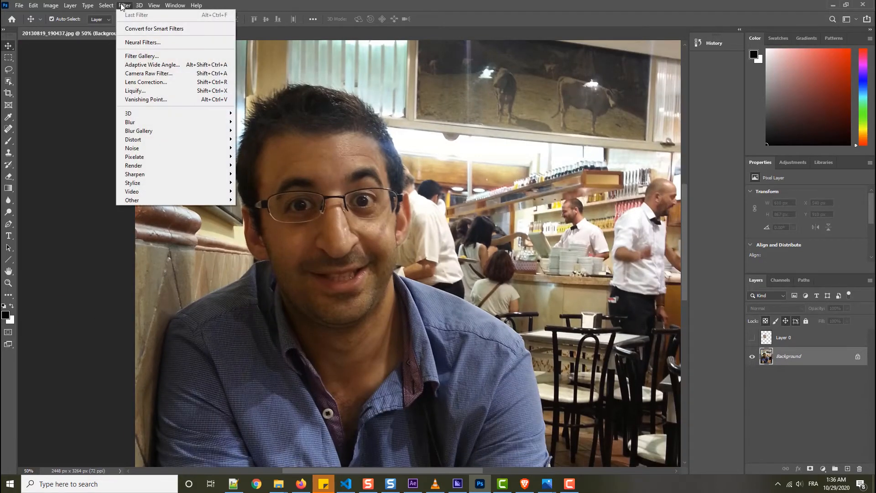
mouse_move(140, 6)
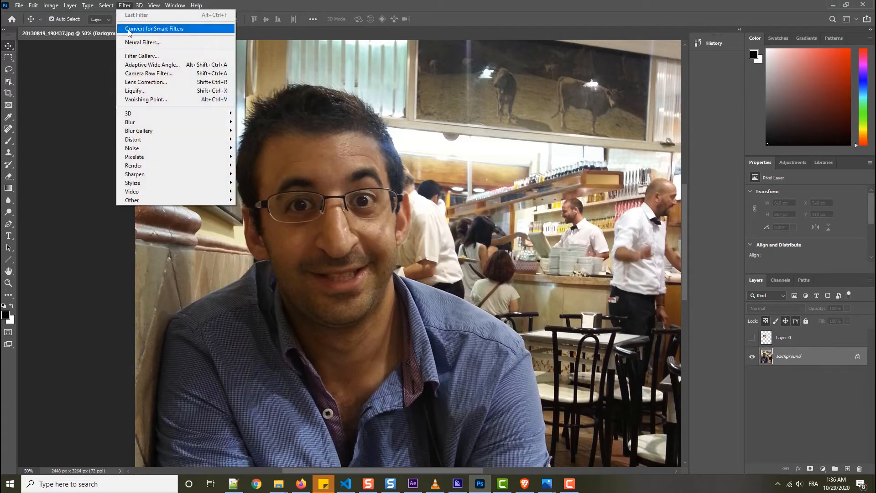
click(141, 42)
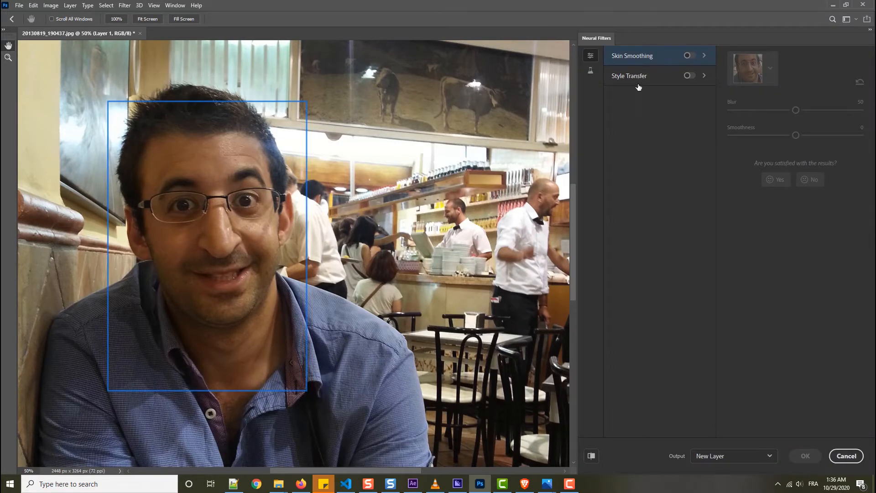
click(690, 76)
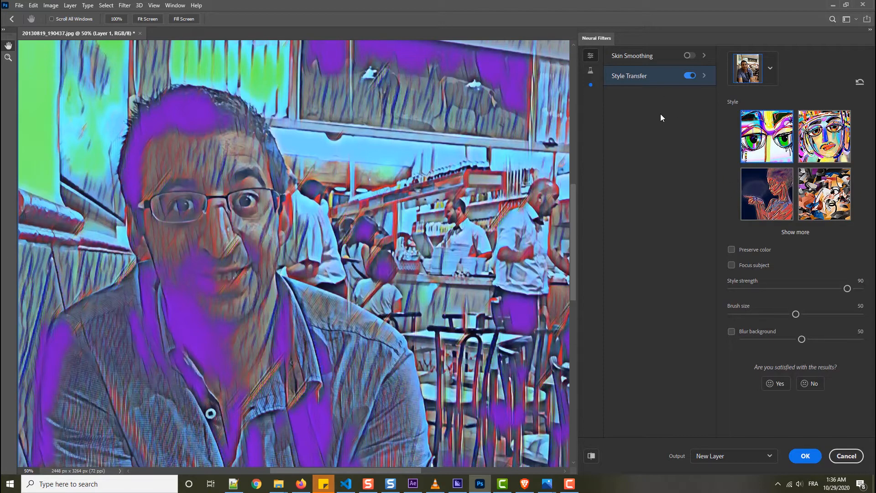
Expand the style collection, preview the straw-hat portrait painting style, and choose the great wave style instead.
click(796, 232)
scroll(828, 217, down, 3)
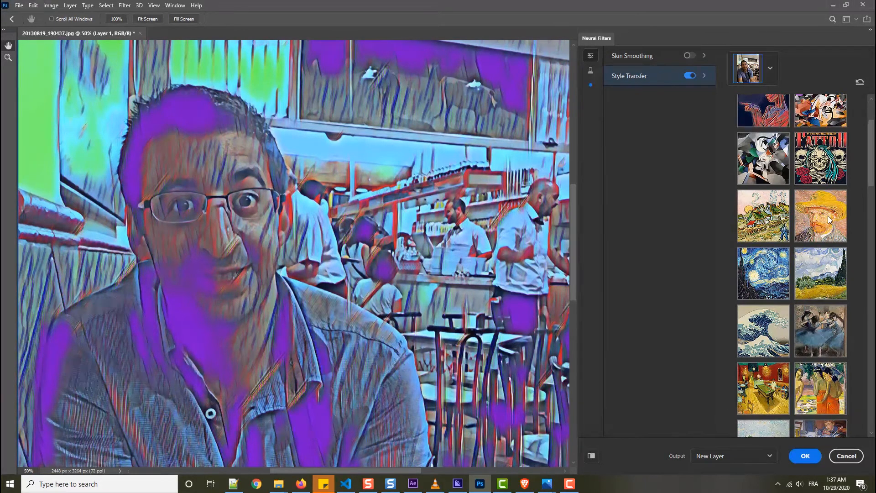
click(825, 219)
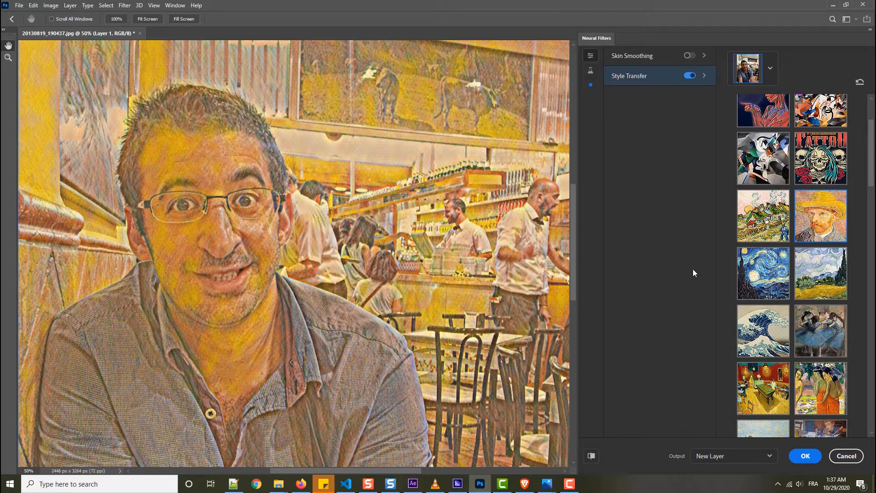
click(754, 332)
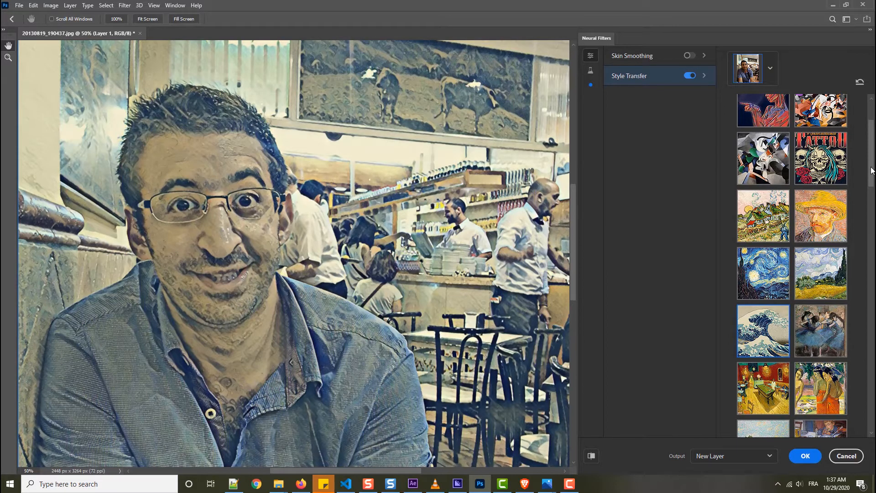
Turn on Preserve color for the wave style, and try Focus subject before switching it back off.
drag(873, 170, 873, 416)
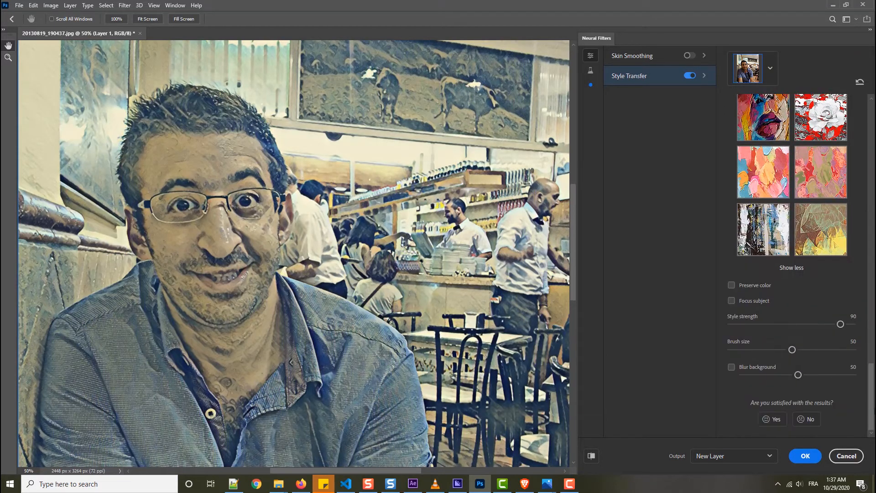
click(732, 285)
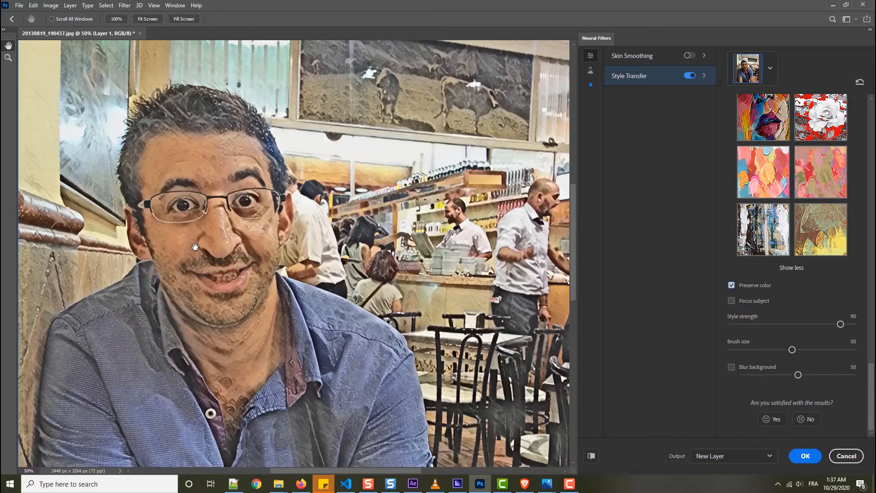
click(732, 286)
scroll(732, 304, up, 10)
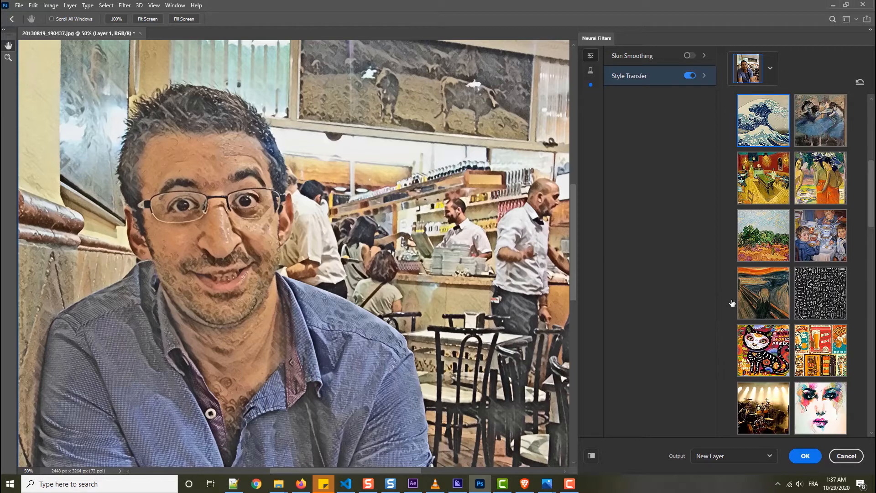
scroll(738, 309, down, 10)
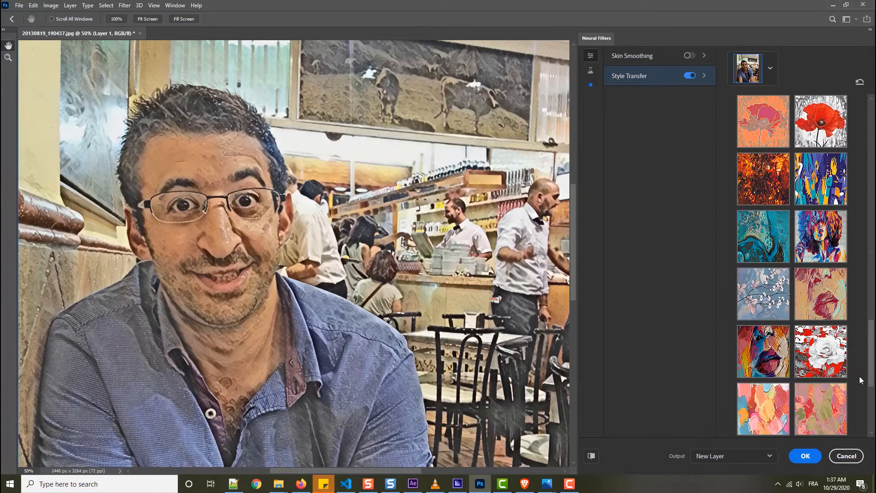
click(731, 301)
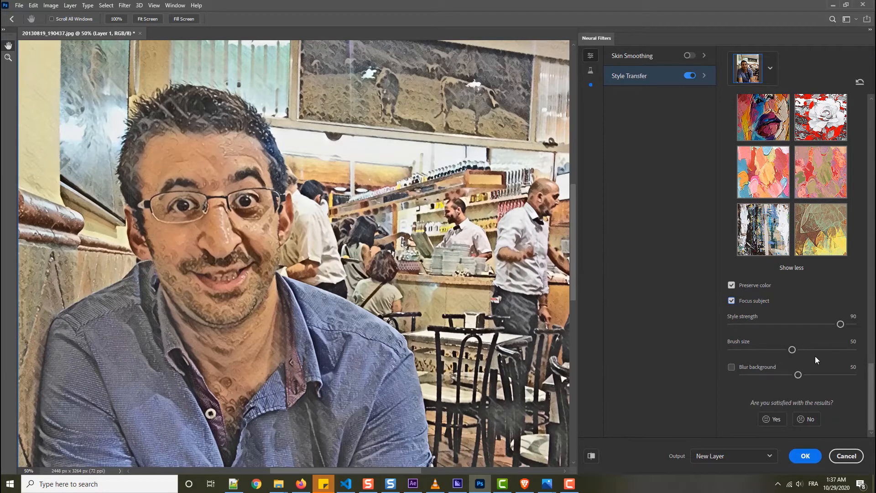
click(731, 301)
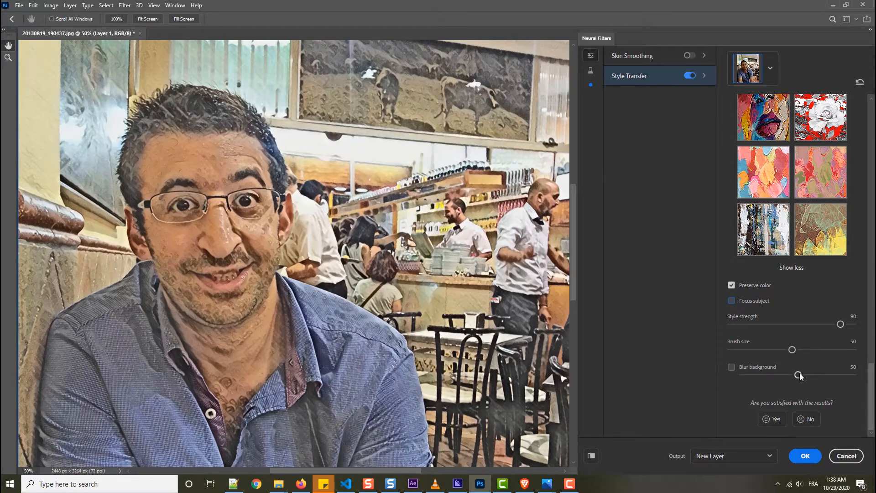
Set Blur background to 91 and apply the style transfer as a new layer.
drag(800, 373, 846, 374)
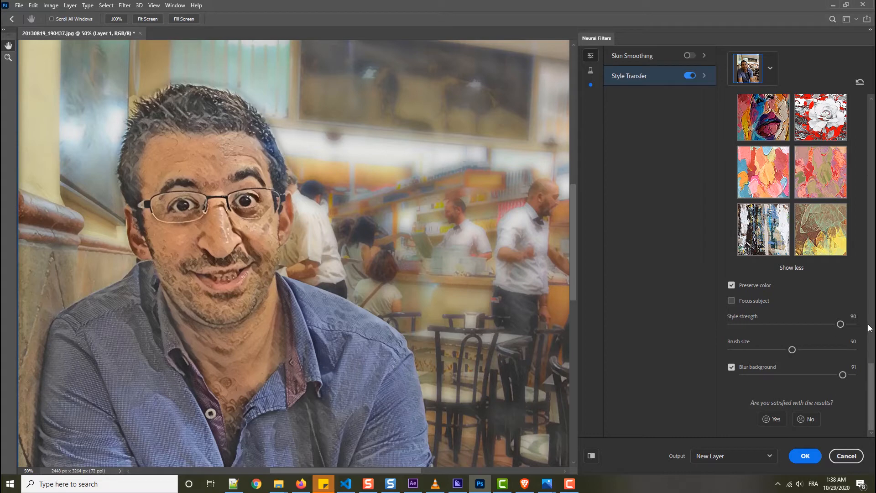
click(804, 456)
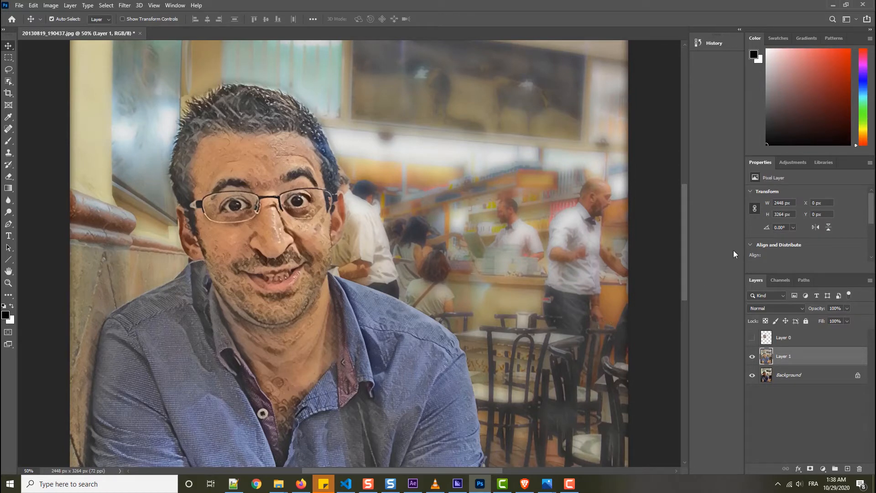
Compare the whole stylized photo with the original by toggling Layer 1's visibility, and leave Layer 1 hidden.
drag(684, 242, 681, 225)
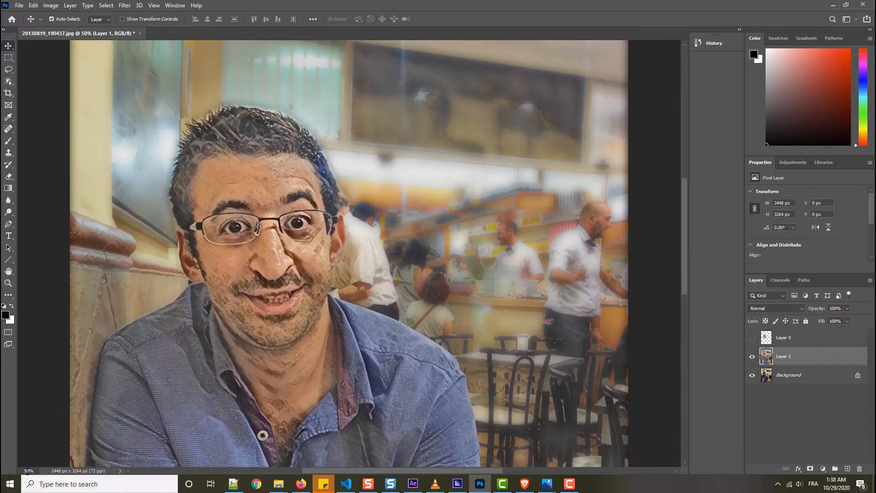
drag(27, 471, 11, 472)
text(4)
key(Return)
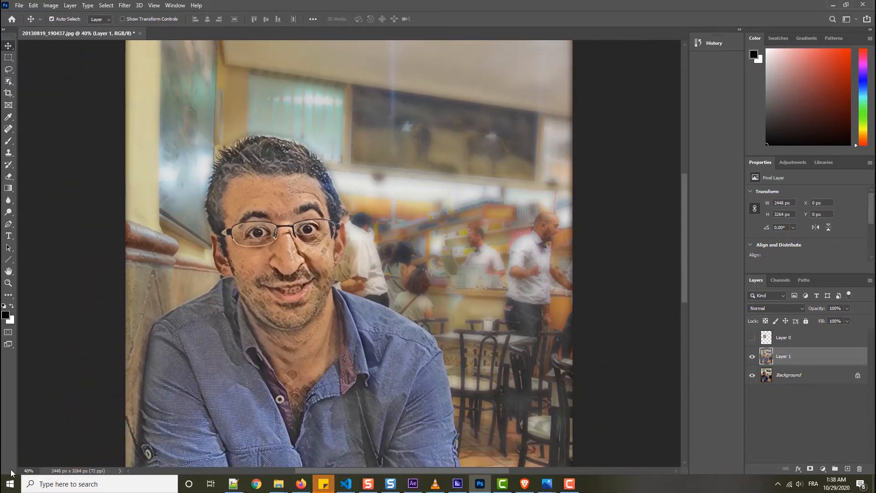
drag(26, 470, 21, 471)
text(3)
key(Return)
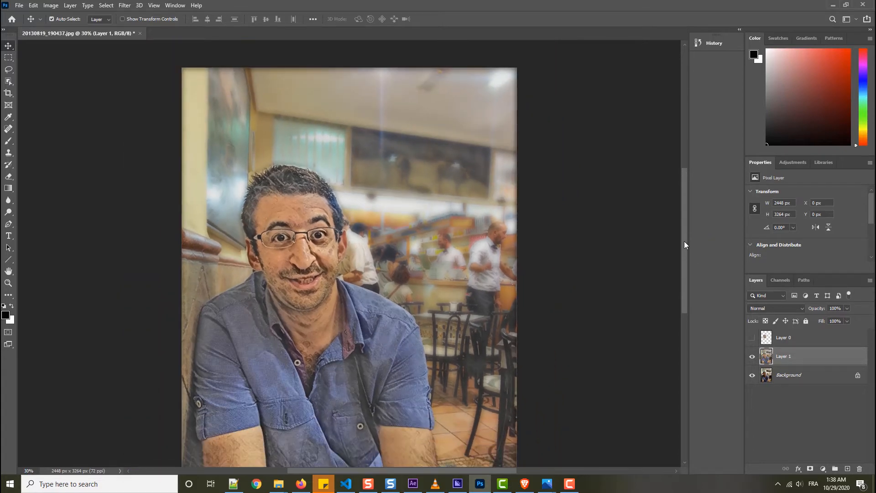
drag(684, 241, 683, 254)
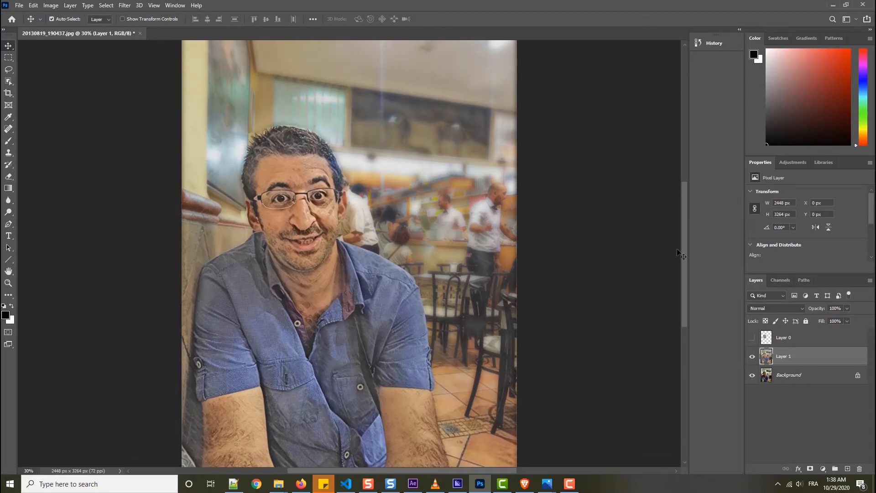
click(753, 357)
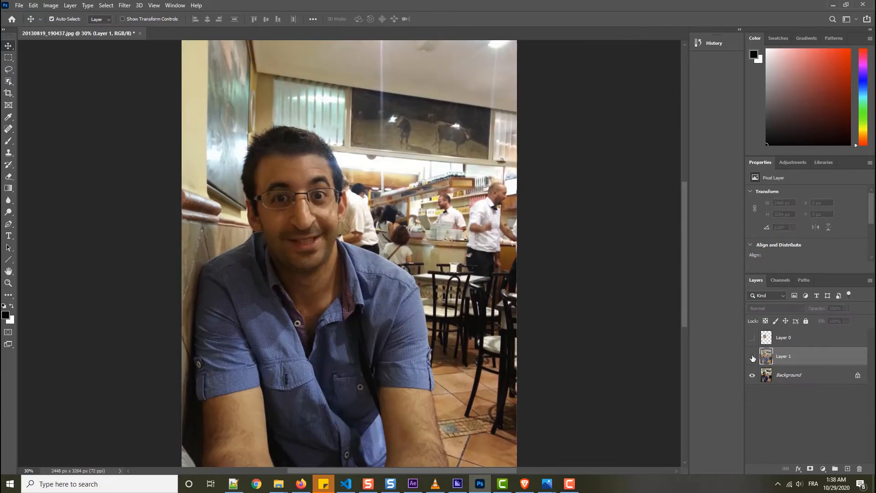
click(752, 357)
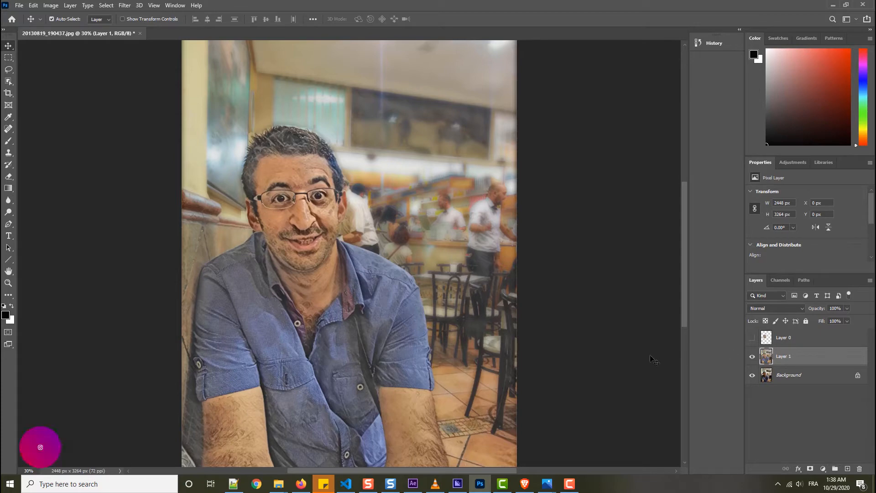
click(752, 357)
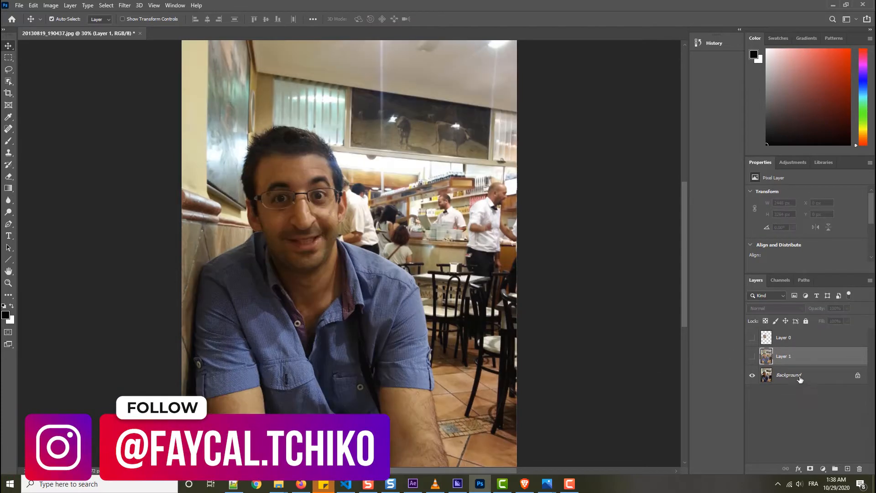
Reopen Neural Filters on the Background layer, show the beta filters, and enable Smart Portrait.
click(797, 378)
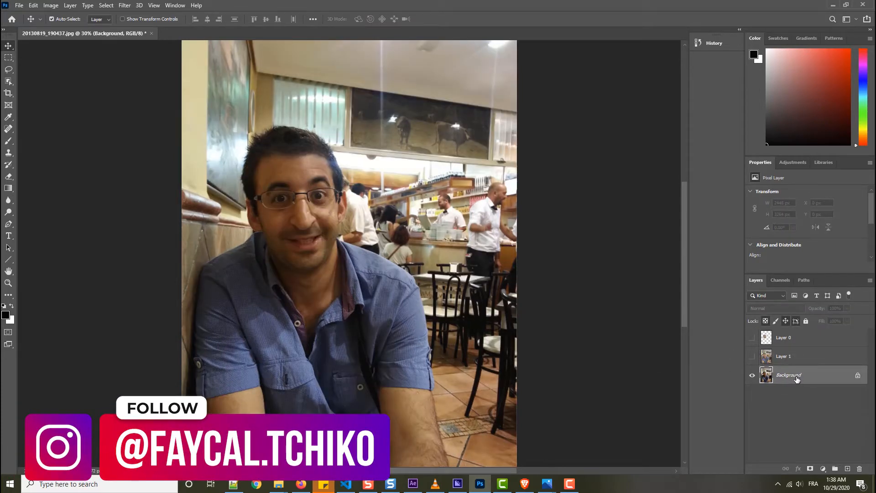
click(125, 5)
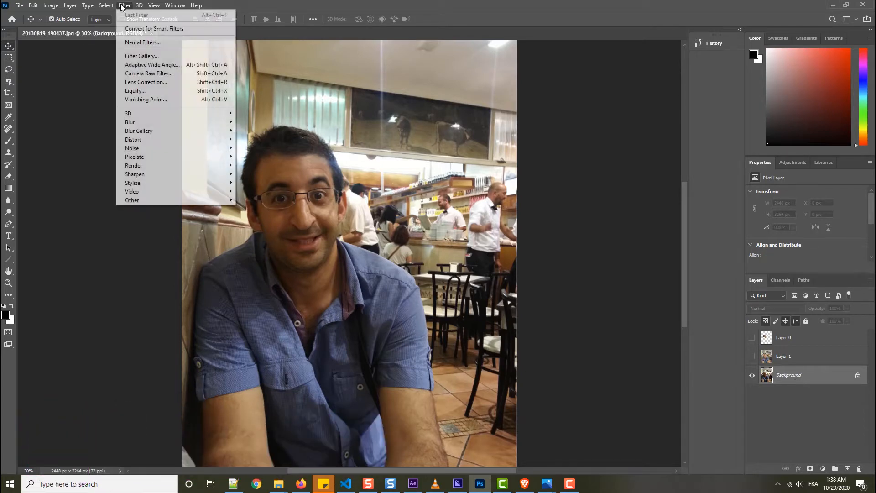
click(135, 43)
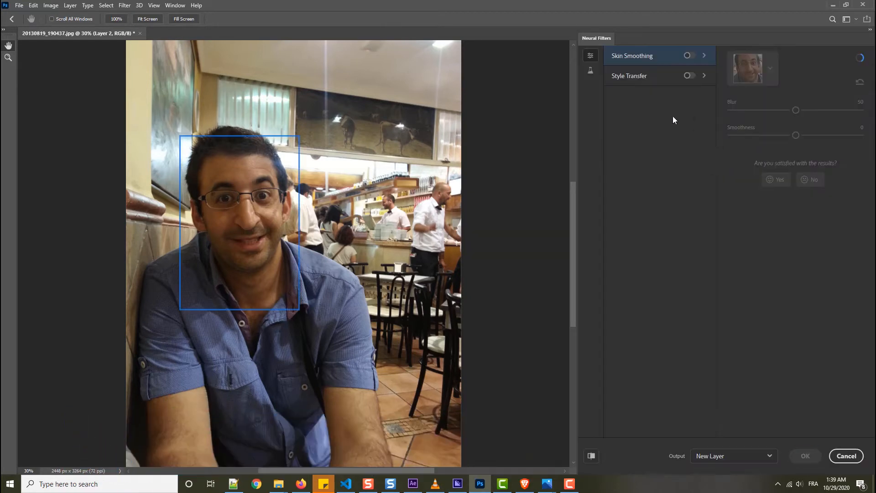
click(590, 70)
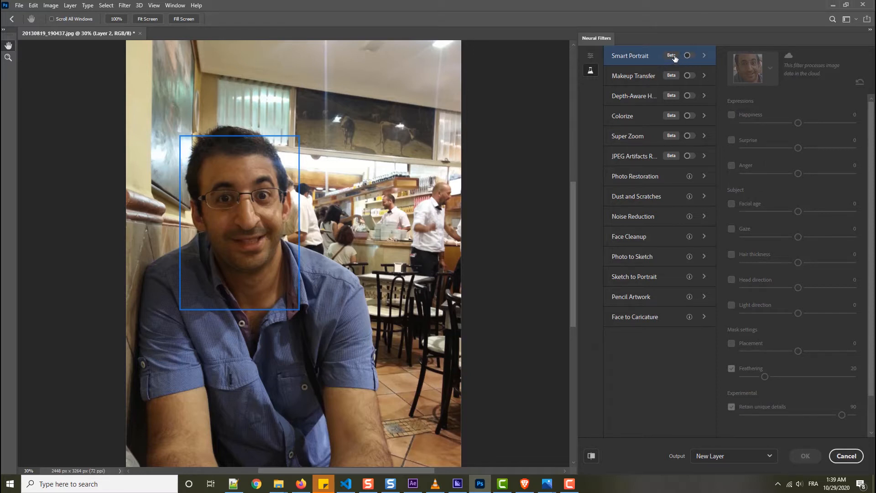
mouse_move(675, 57)
click(689, 55)
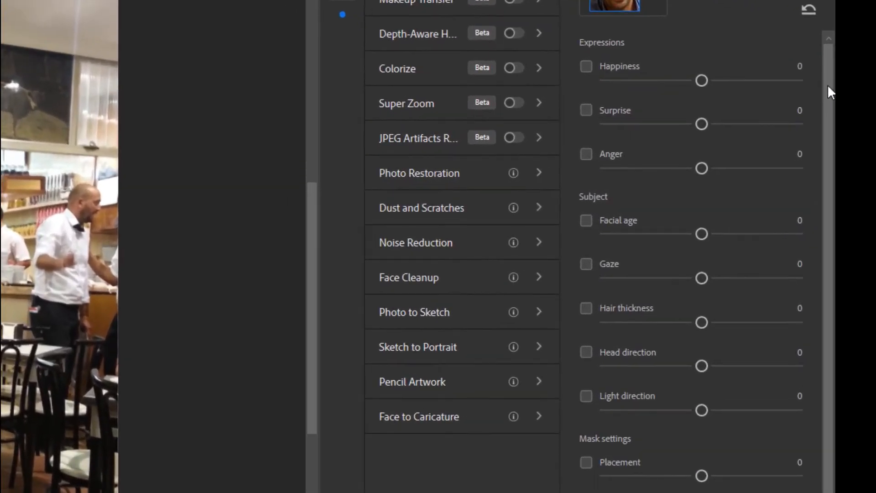
scroll(859, 113, down, 2)
scroll(765, 42, up, 2)
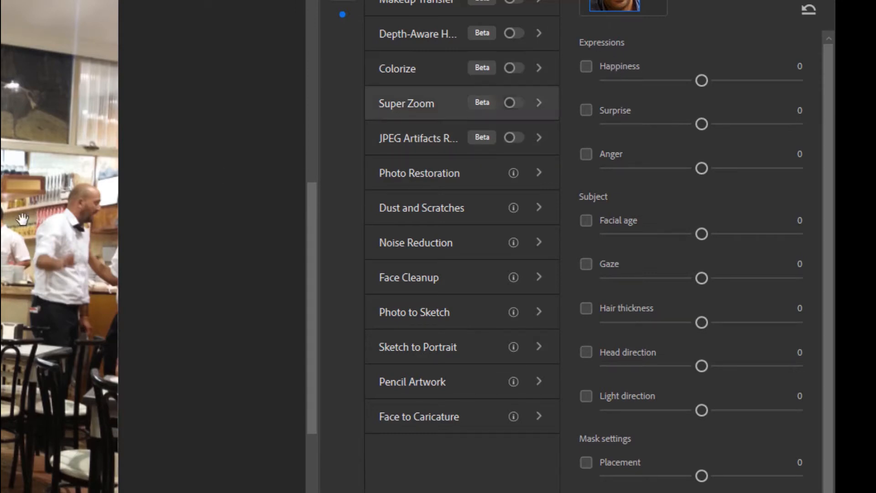
Try Smart Portrait's Happiness at 39 with an on/off comparison, try it at -45, and switch it off.
click(587, 67)
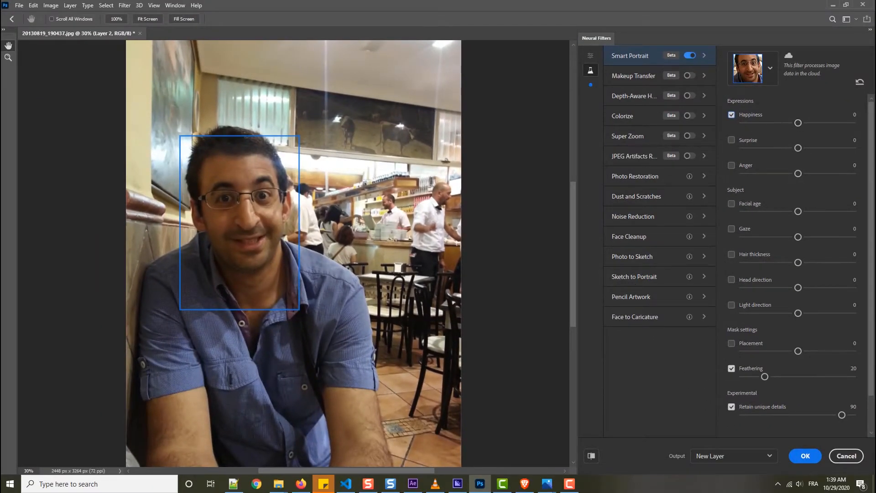
drag(798, 124, 842, 123)
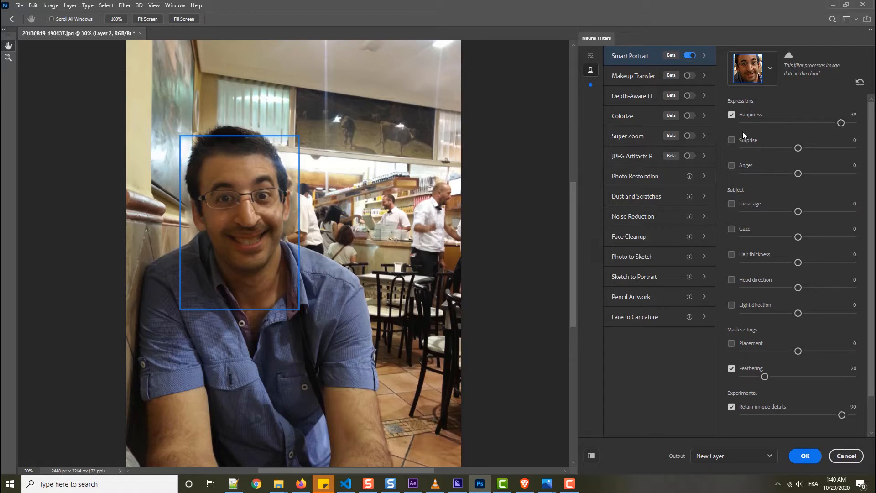
click(731, 115)
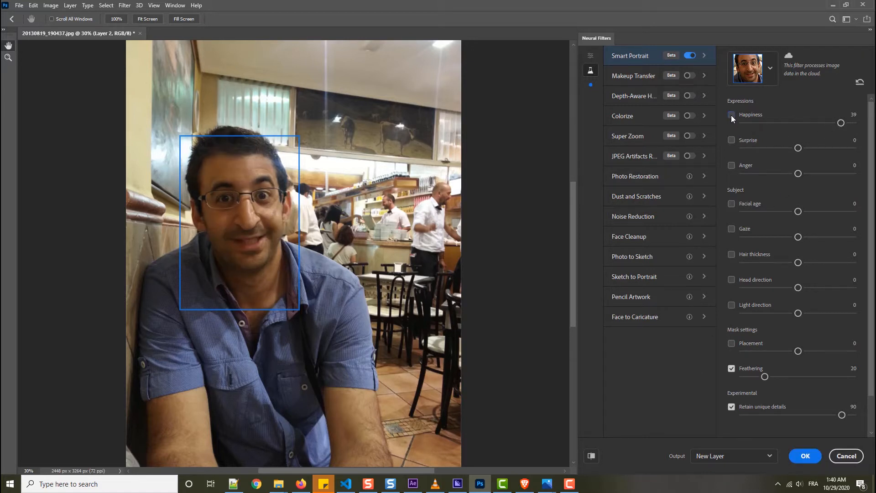
click(731, 115)
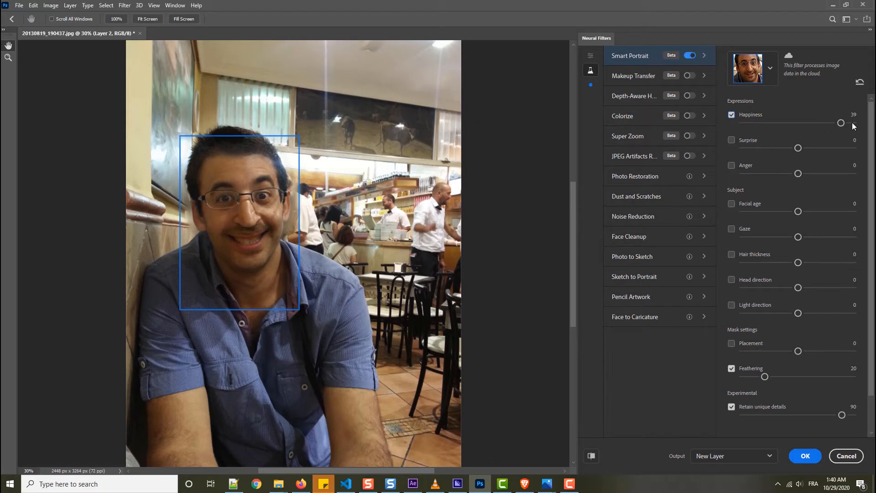
drag(757, 127, 745, 127)
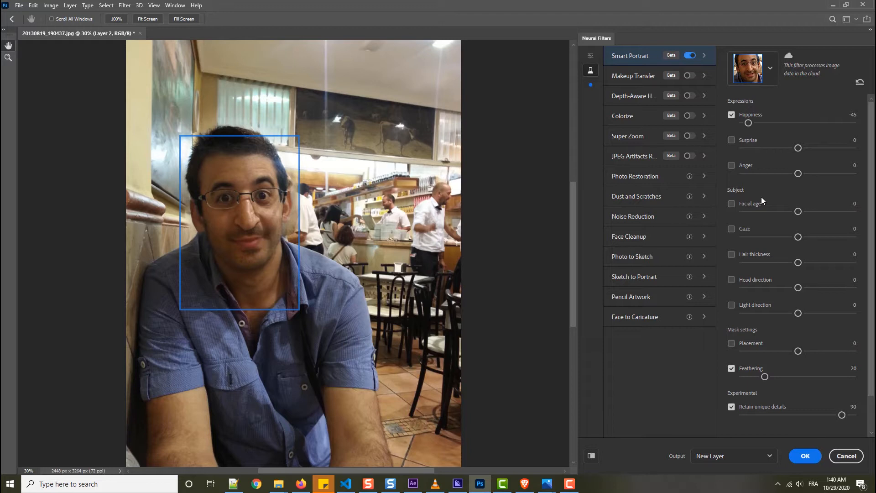
click(734, 115)
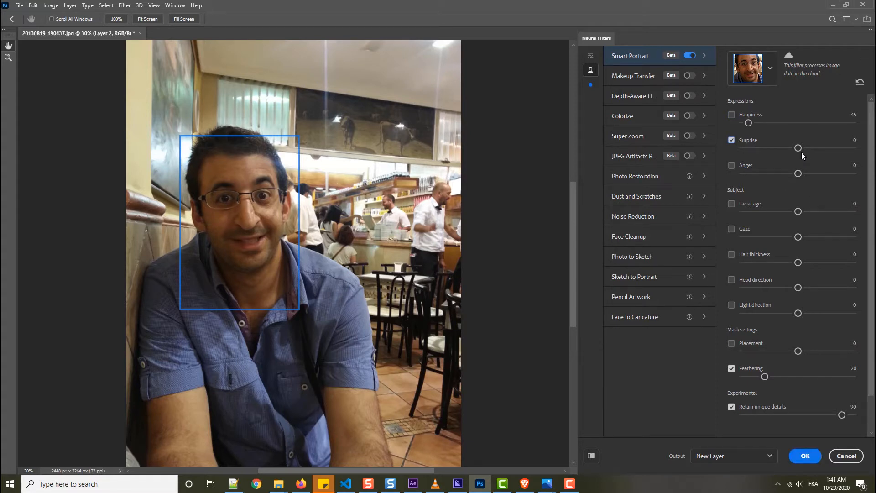
Try the Surprise expression at 28 and at 47 before switching it off.
drag(800, 149, 829, 148)
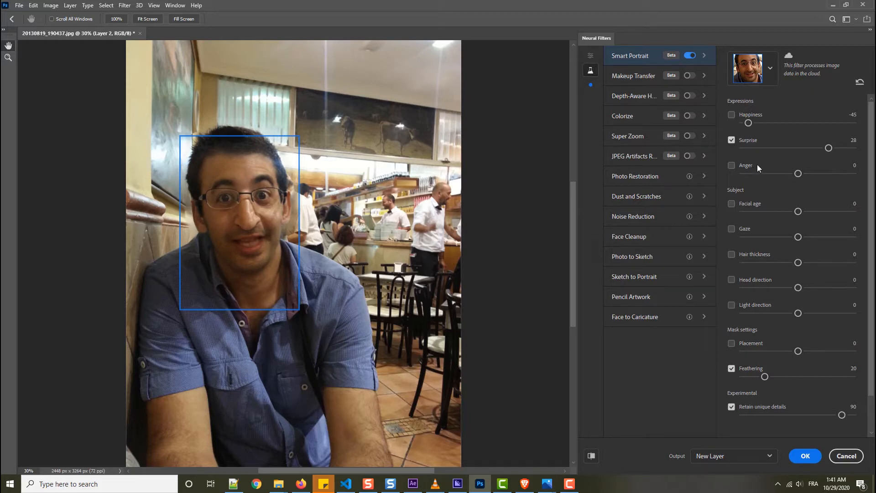
drag(831, 149, 853, 150)
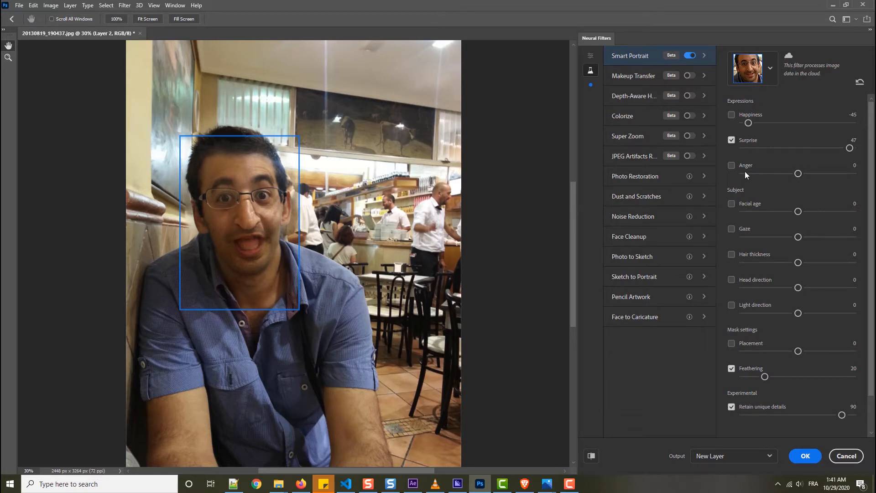
click(732, 140)
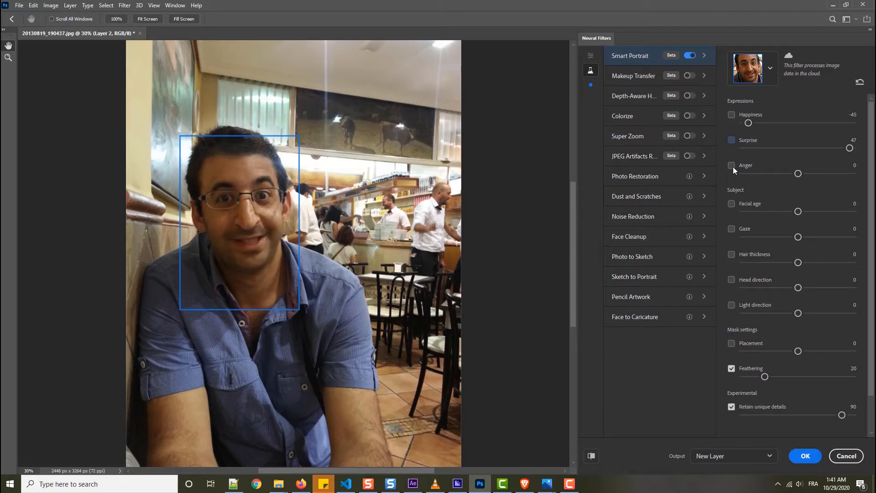
Set Anger to 44 and apply it as a new layer, hiding that layer to compare with the original.
click(802, 174)
drag(831, 173, 849, 173)
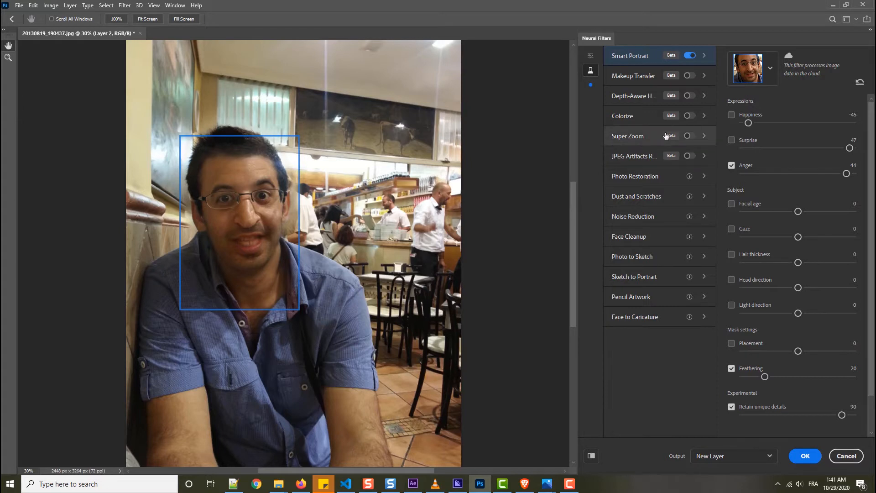
click(803, 456)
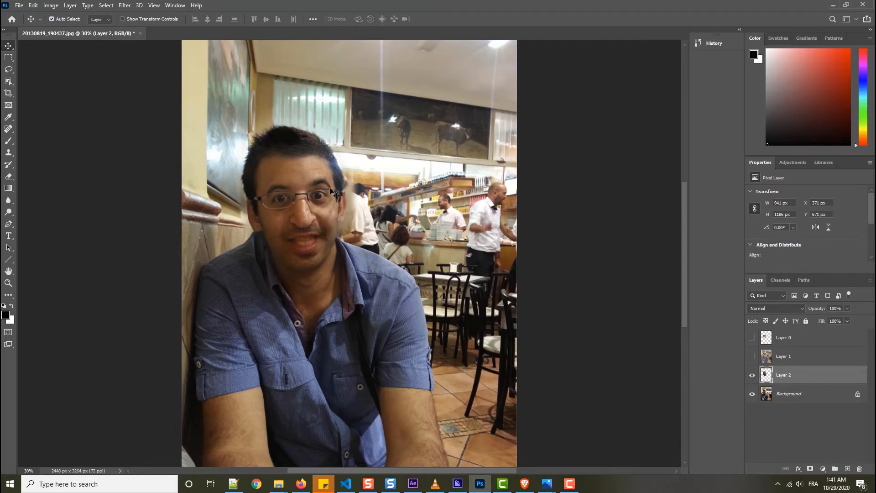
click(752, 377)
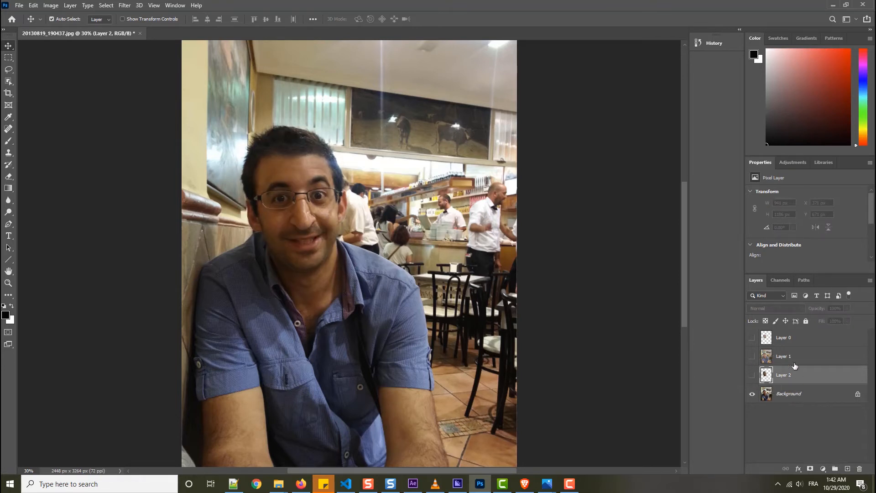
Start Neural Filters again on the Background layer and enable the beta Smart Portrait filter.
click(795, 393)
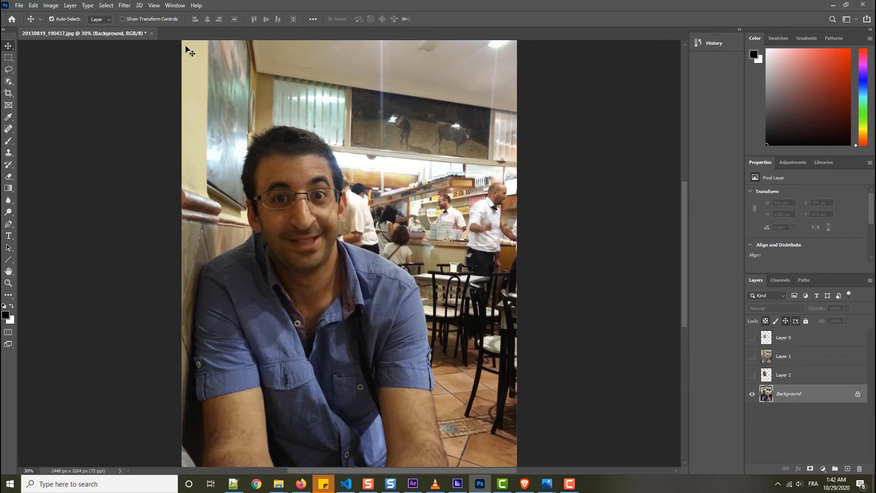
click(124, 5)
click(148, 44)
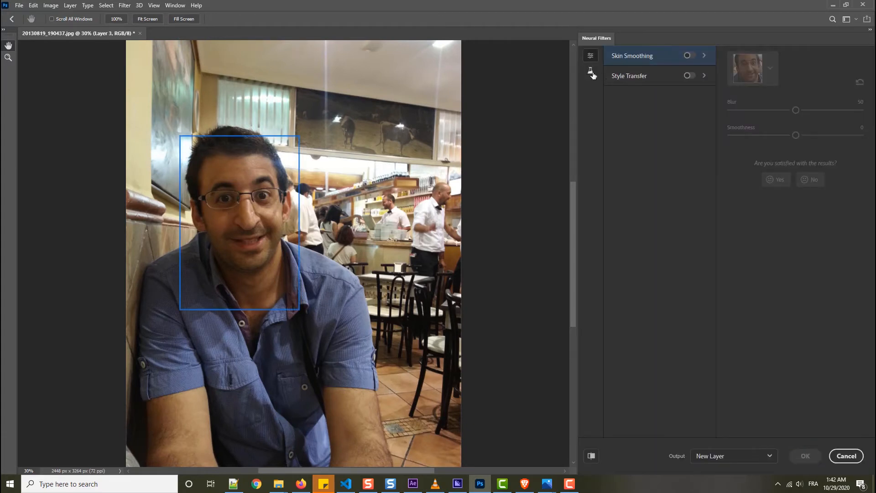
click(591, 71)
click(690, 55)
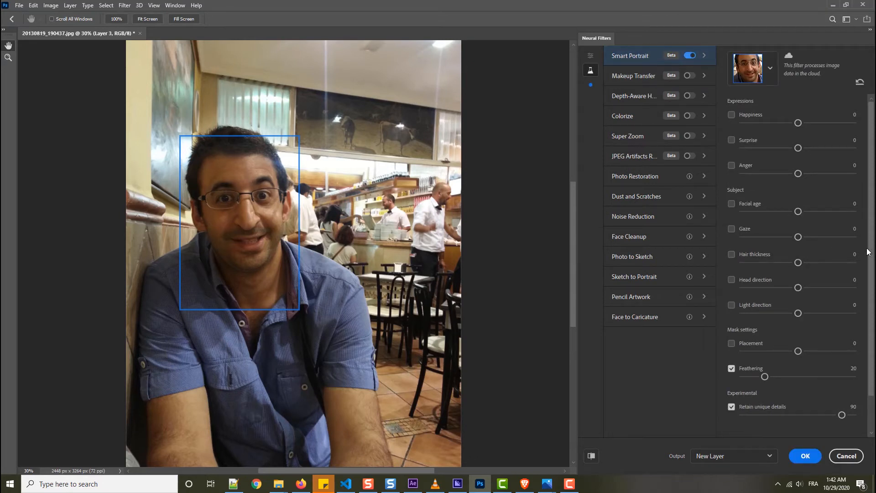
mouse_move(871, 197)
mouse_down()
mouse_move(873, 251)
mouse_move(868, 196)
mouse_up()
Switch to the Photos app to view the aged sample NF 2.jpg, and return to Photoshop.
mouse_move(547, 484)
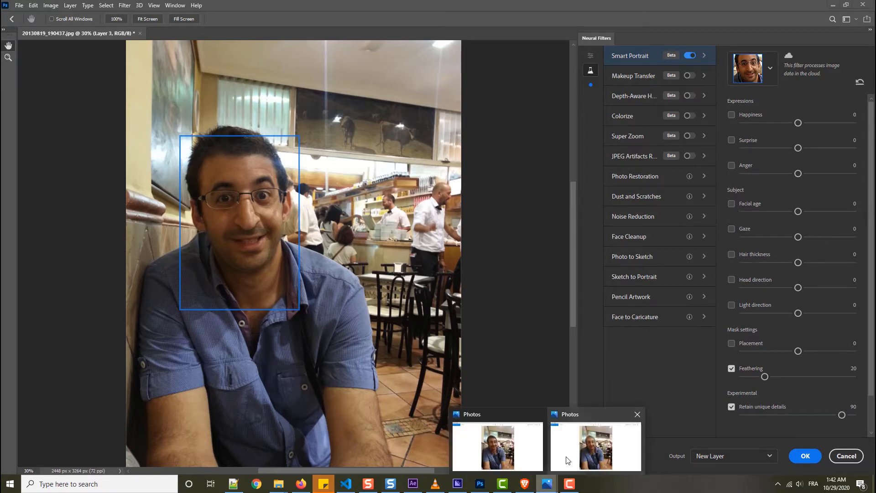
click(568, 457)
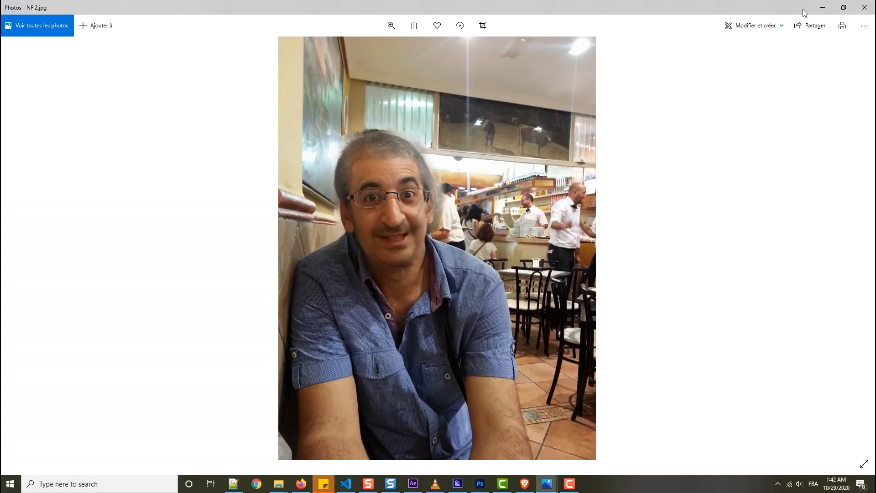
click(823, 7)
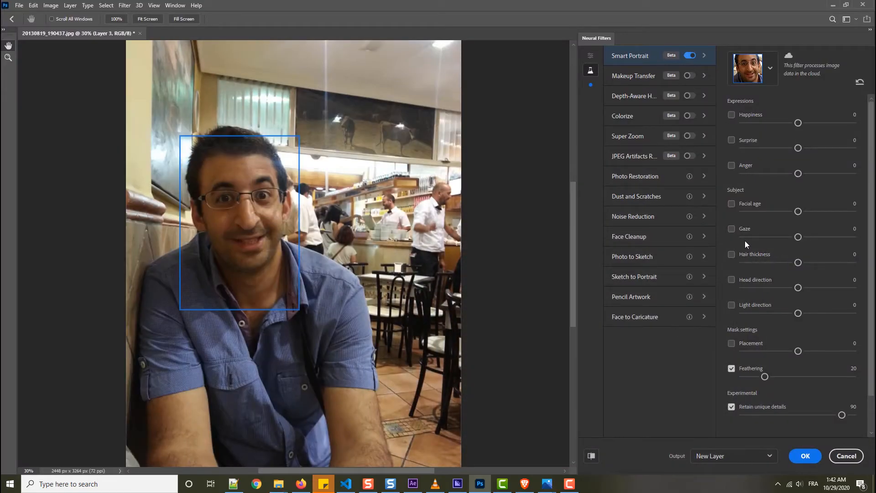
Turn on Facial age in Smart Portrait and set it to 45.
click(732, 203)
drag(800, 212, 782, 214)
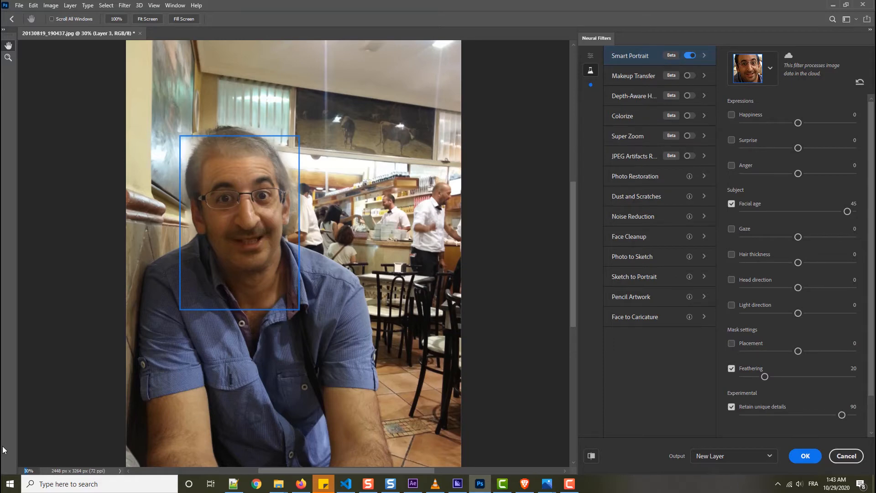
Examine the aged face's hair, skin and edges at 80% magnification, and finish with the whole head at 50%.
key(Return)
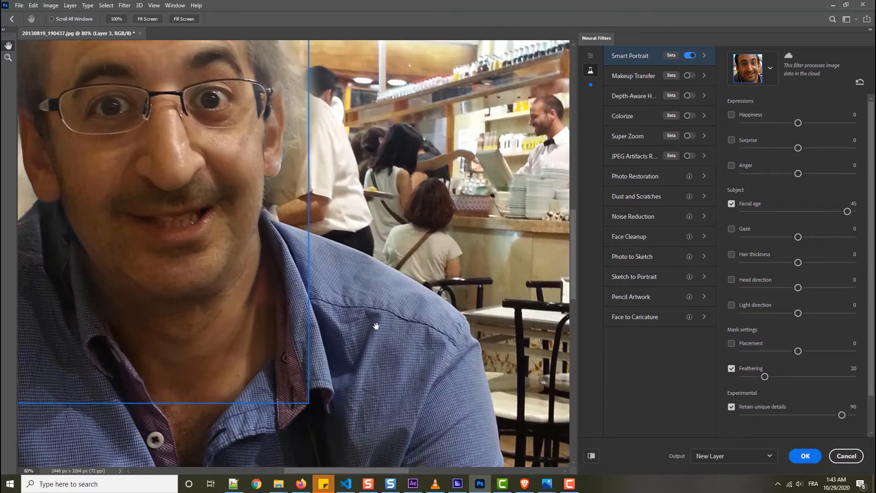
drag(575, 237, 574, 171)
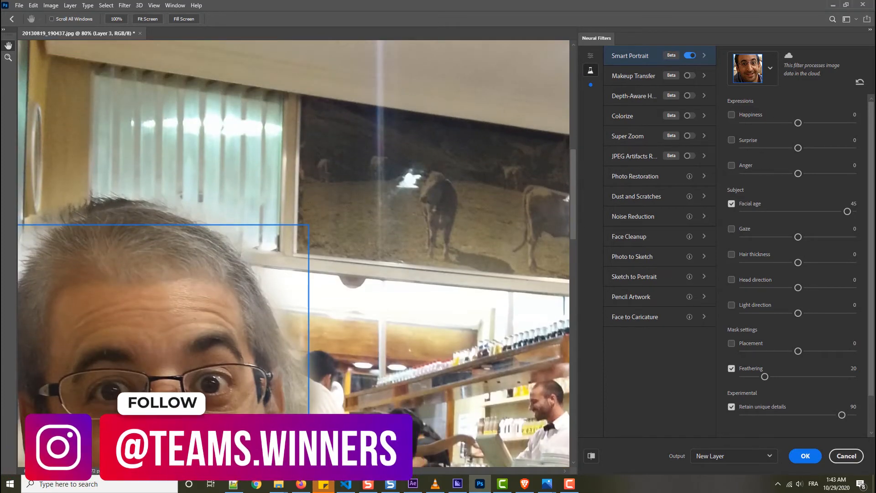
drag(155, 207, 242, 206)
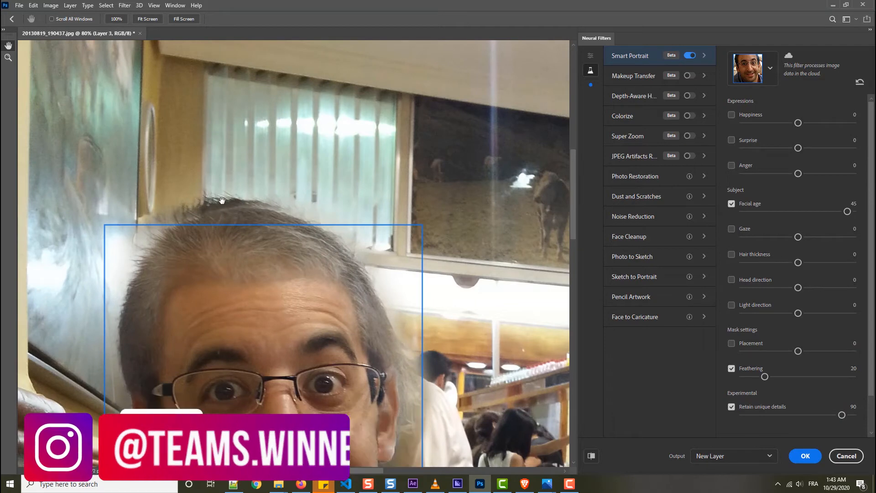
scroll(571, 235, down, 3)
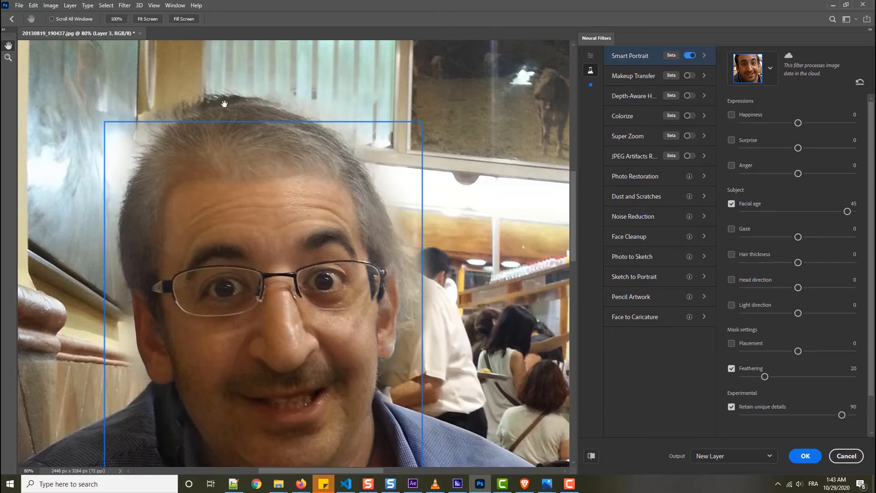
drag(574, 228, 568, 251)
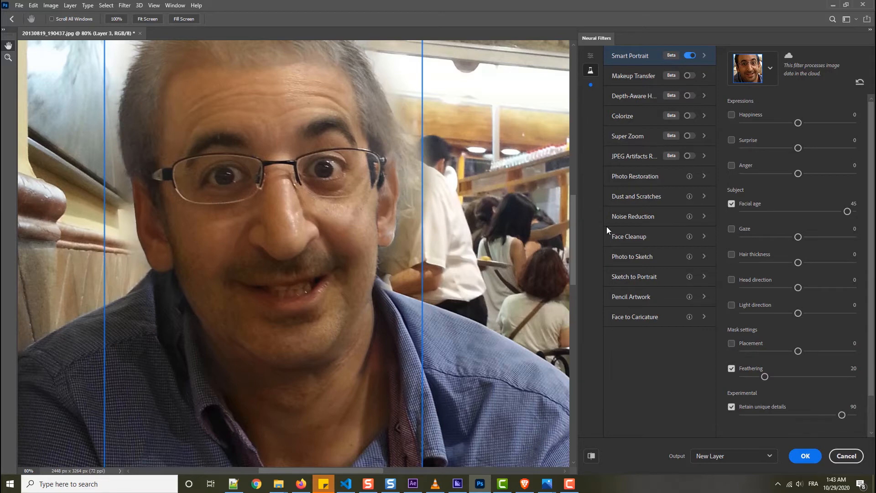
mouse_move(574, 234)
mouse_down()
mouse_move(575, 204)
mouse_move(572, 226)
mouse_up()
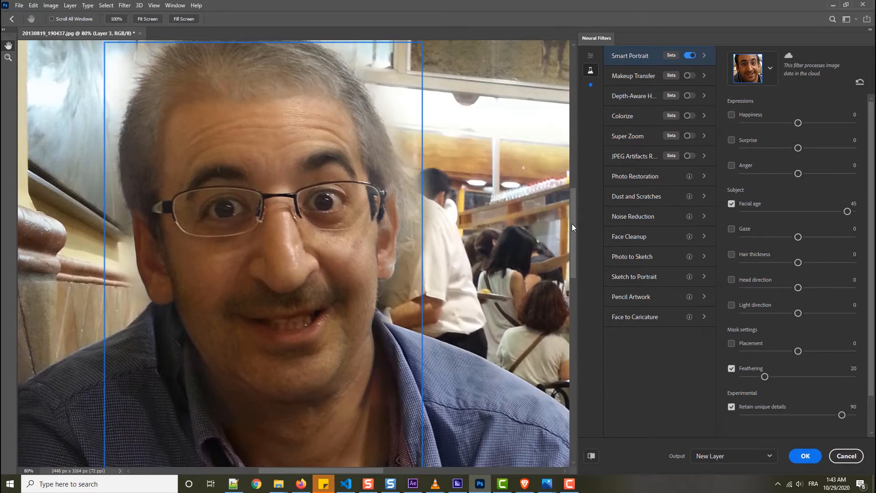
mouse_move(572, 225)
mouse_down()
mouse_move(574, 193)
mouse_move(569, 234)
mouse_up()
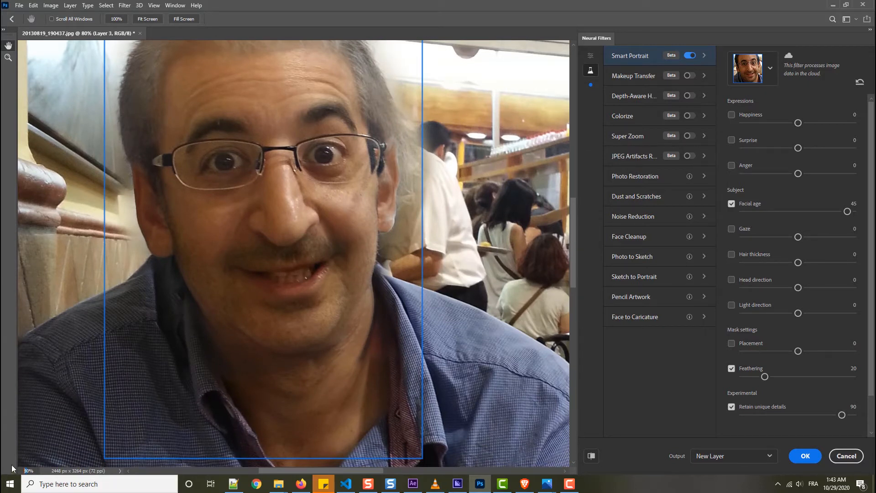
text(50)
key(Return)
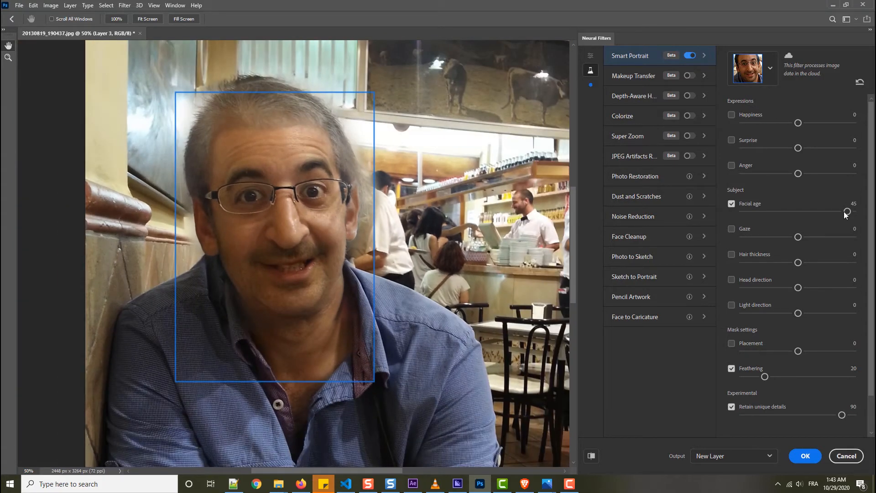
Lower Facial age past -45 and apply it as a new layer, hiding that layer to compare with the original.
drag(845, 212, 749, 216)
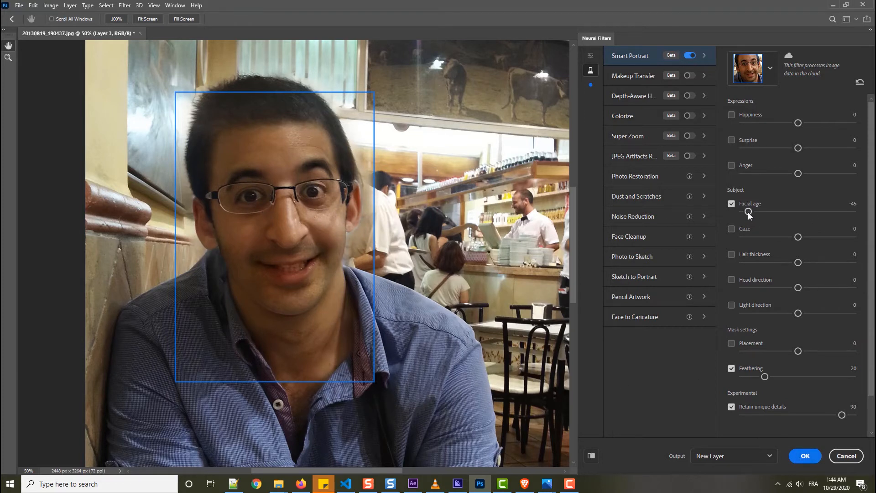
drag(749, 214, 738, 212)
click(806, 456)
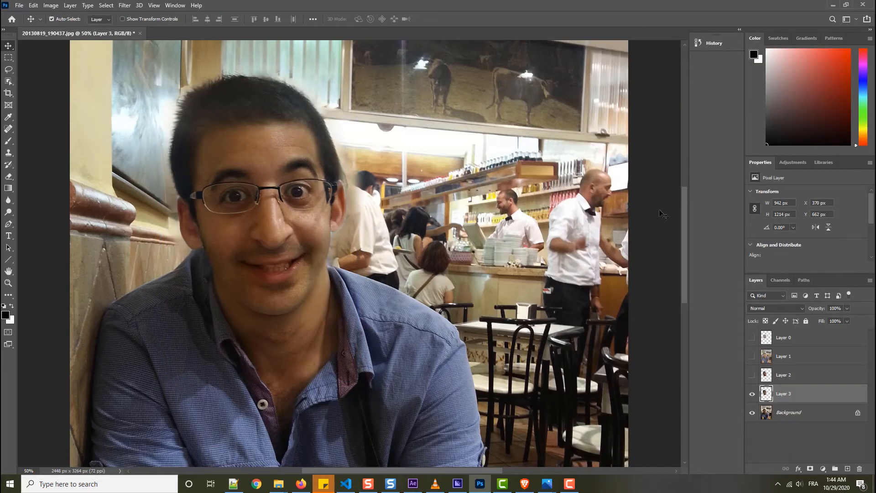
click(753, 397)
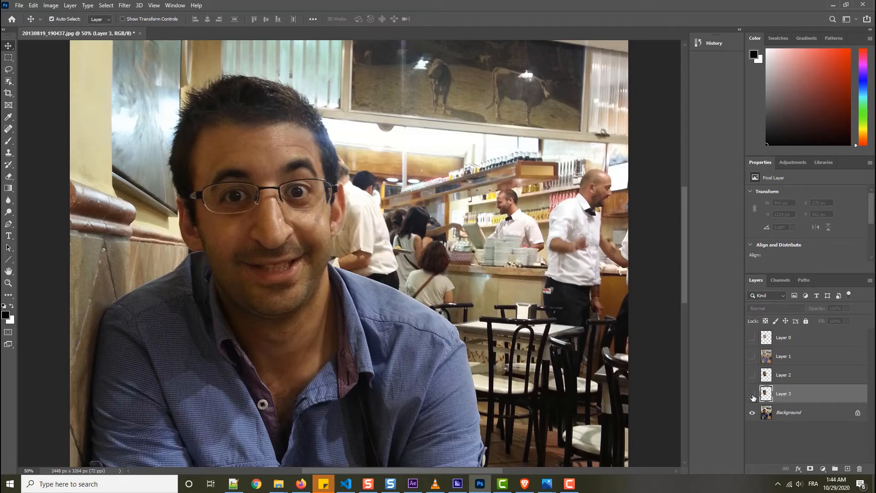
Show and hide Layer 3 to compare the younger face with the original portrait.
click(753, 395)
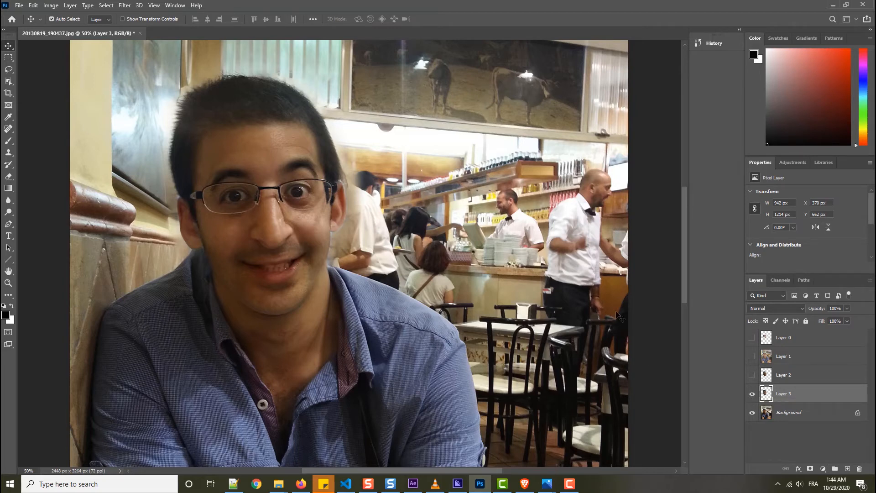
click(753, 395)
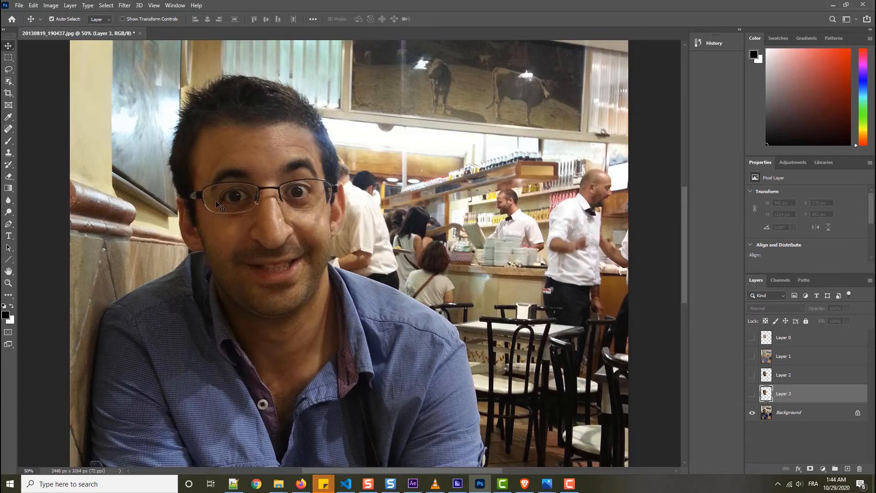
Open Neural Filters for the Background layer and enable the beta Smart Portrait filter.
click(789, 412)
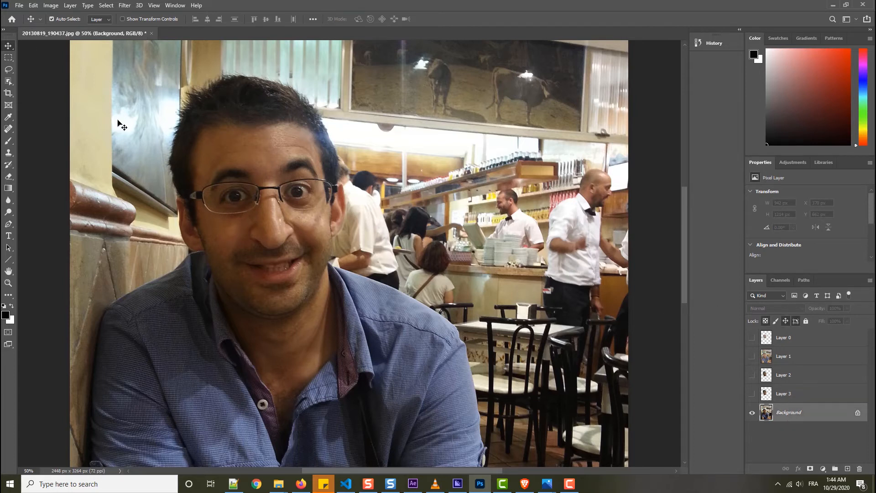
click(124, 5)
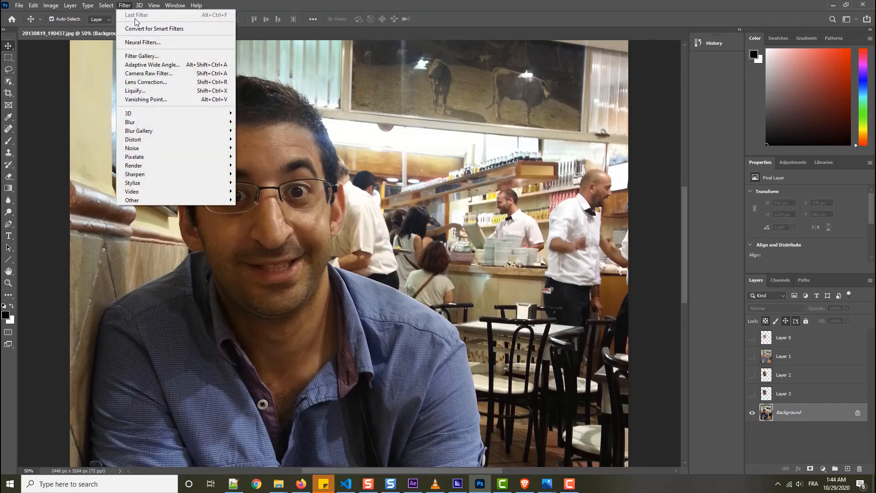
click(143, 43)
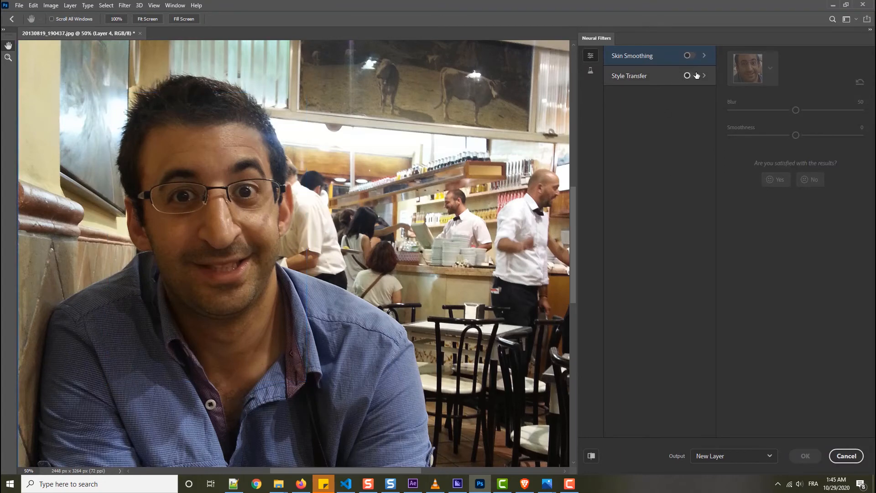
click(634, 75)
click(590, 70)
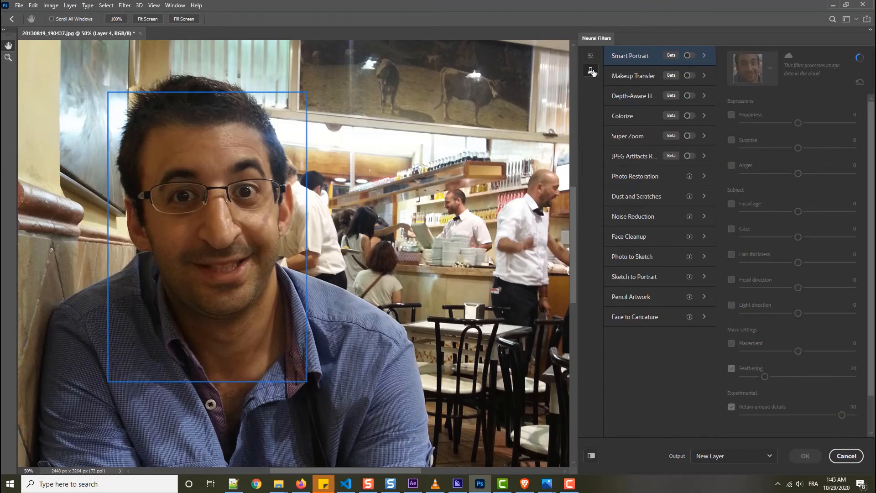
click(690, 56)
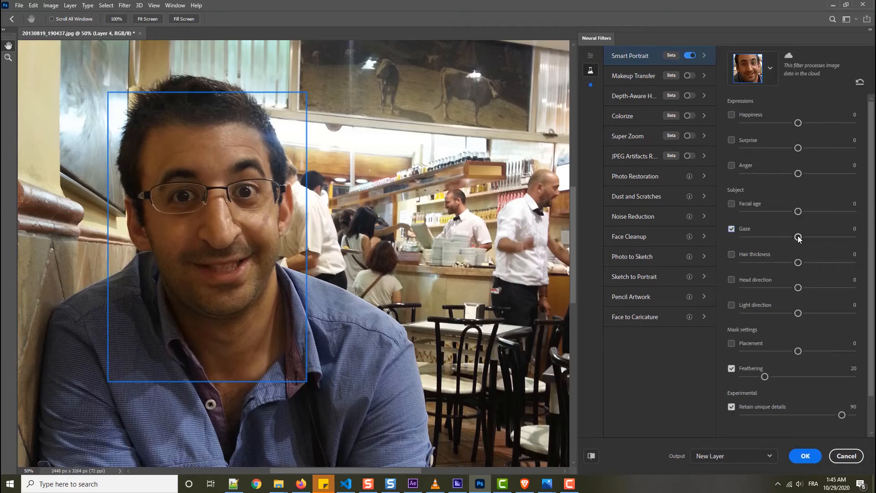
Try shifting the portrait's Gaze in both directions, down to -47, and turn the Gaze adjustment off.
drag(798, 237, 819, 236)
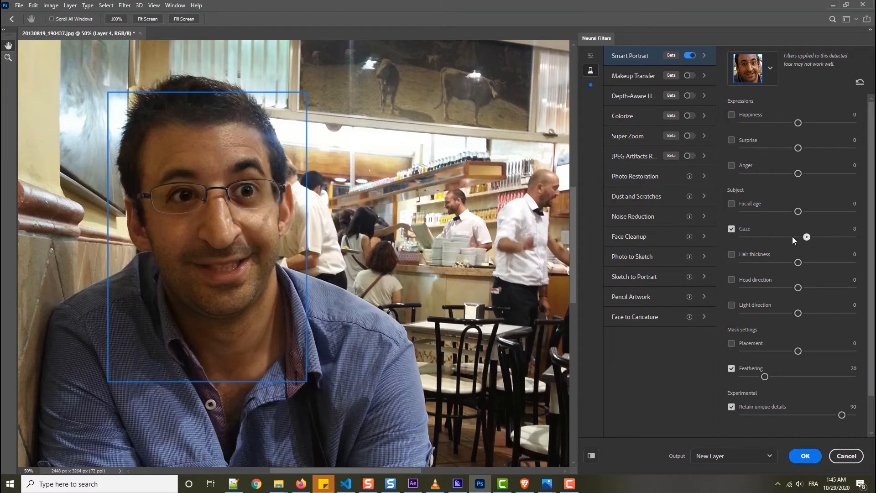
drag(793, 237, 749, 237)
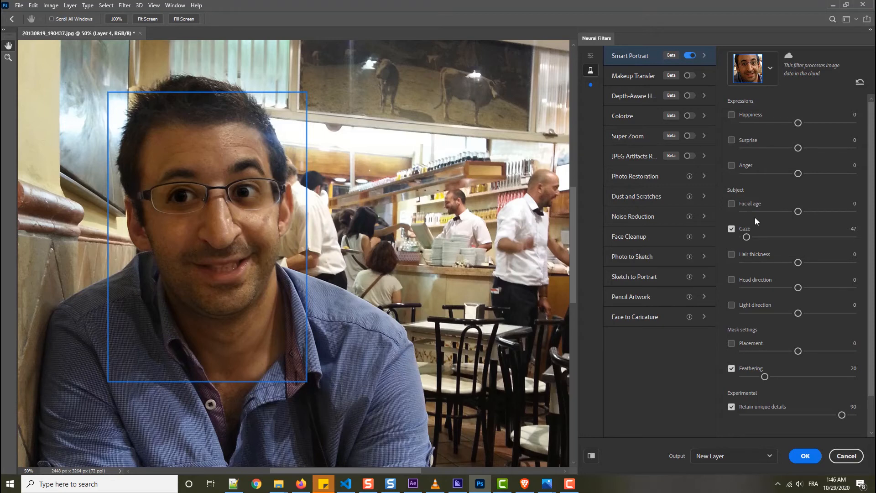
click(731, 229)
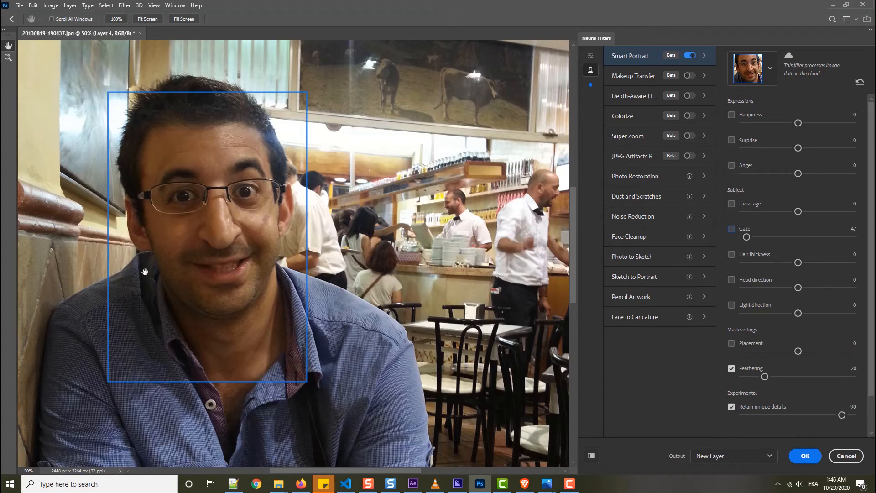
Turn on Head direction at 48 and view the sample NF 1.jpg in the Photos app, returning to Photoshop.
click(732, 280)
drag(799, 288, 850, 288)
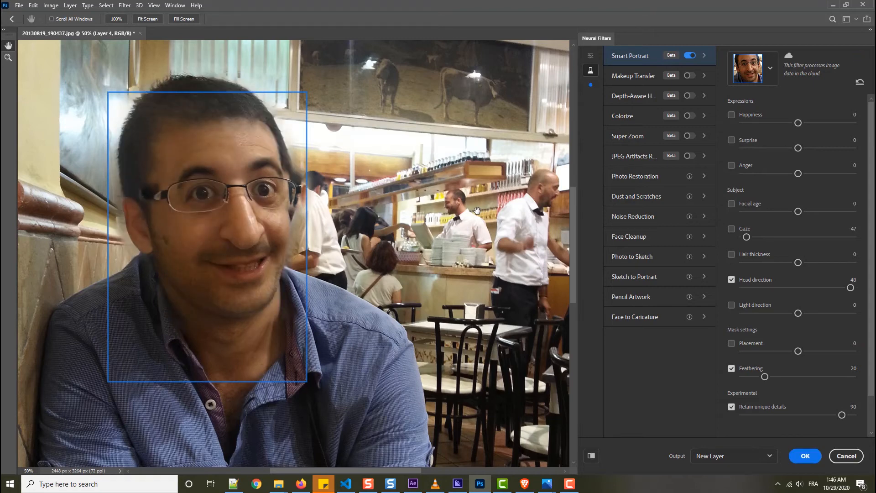
click(550, 482)
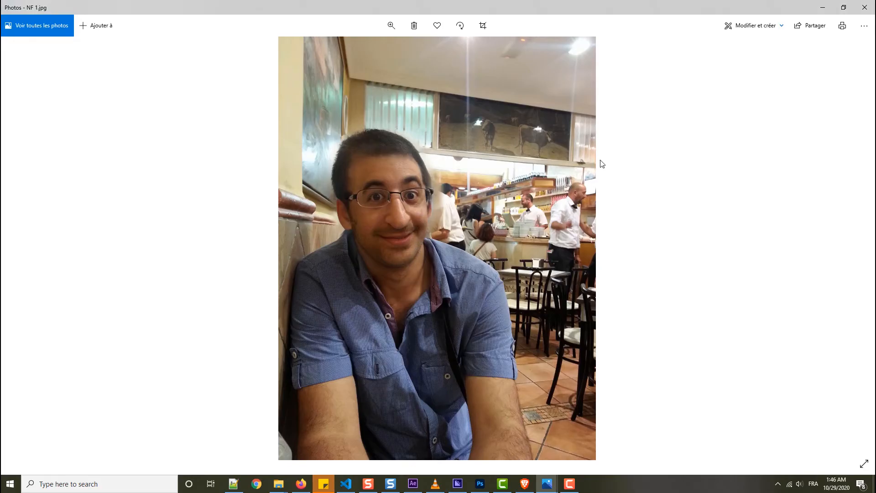
click(823, 8)
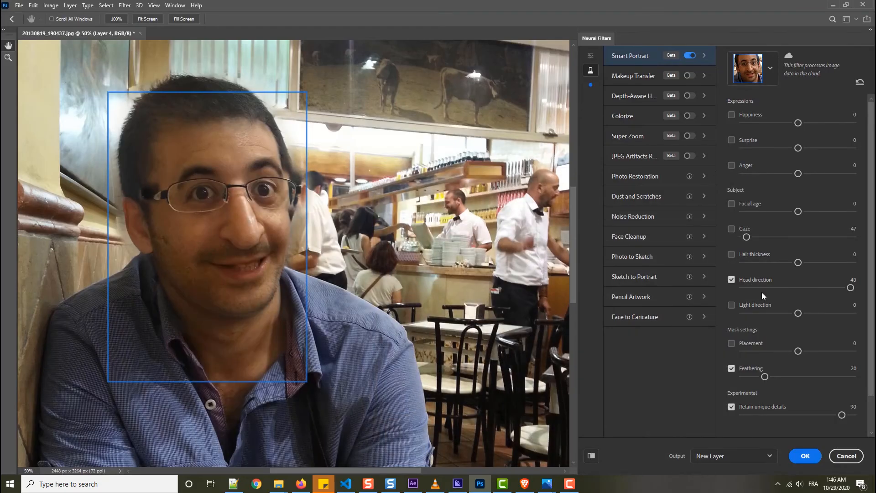
Set Head direction to -50 and apply the Smart Portrait result as a new layer.
drag(851, 287, 747, 286)
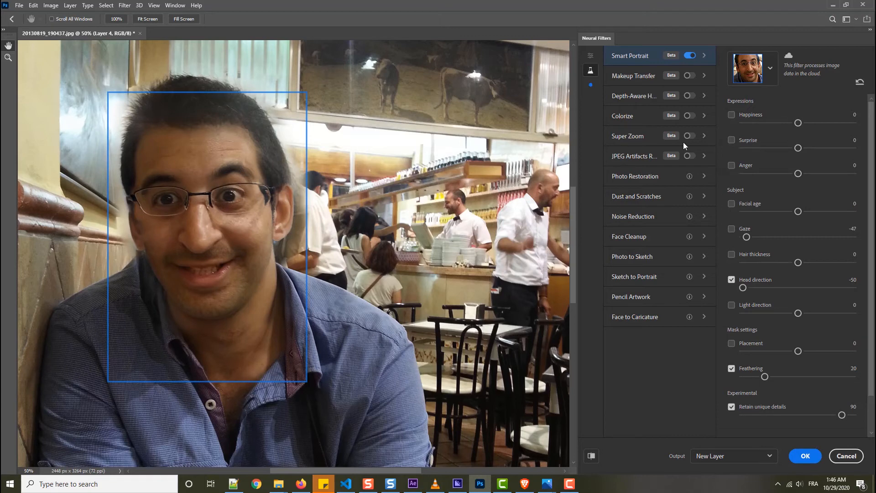
drag(870, 219, 871, 188)
click(805, 456)
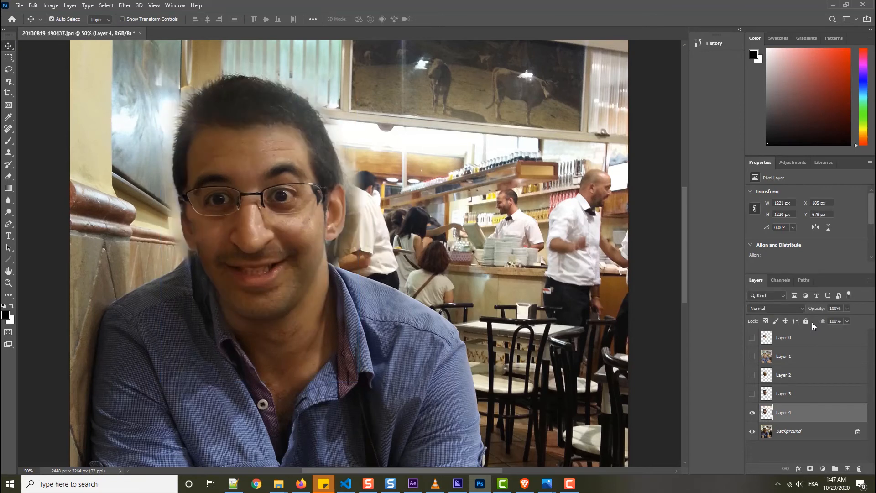
Toggle Layer 3 over the turned head to compare, and examine the new face and hair at 80% magnification.
click(752, 394)
click(752, 394)
click(28, 471)
text(80)
key(Return)
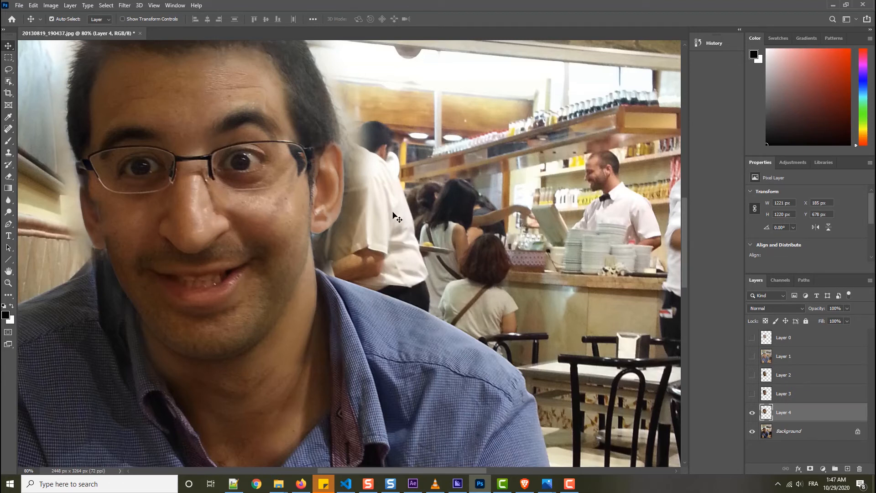
drag(684, 229, 684, 209)
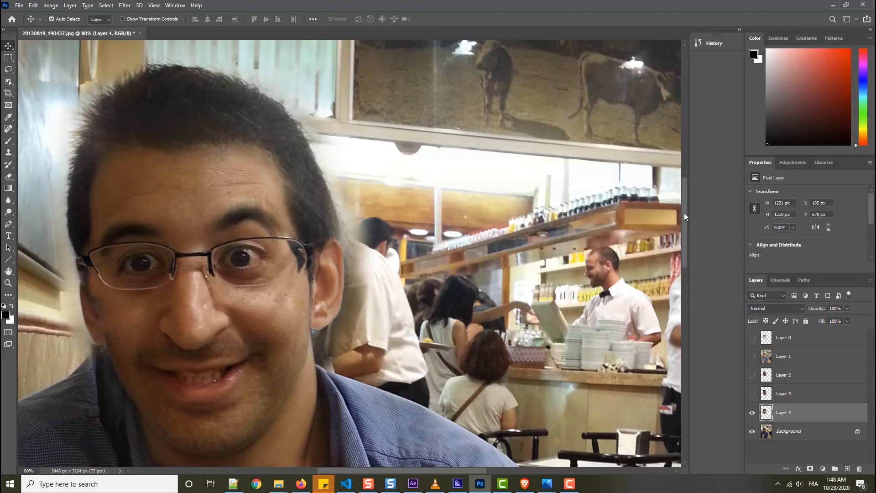
Switch to the Brave browser and review the Luminar 4 page down to AI Sky Replacement, previewing the Dramatic Sunset 3 sky.
click(525, 484)
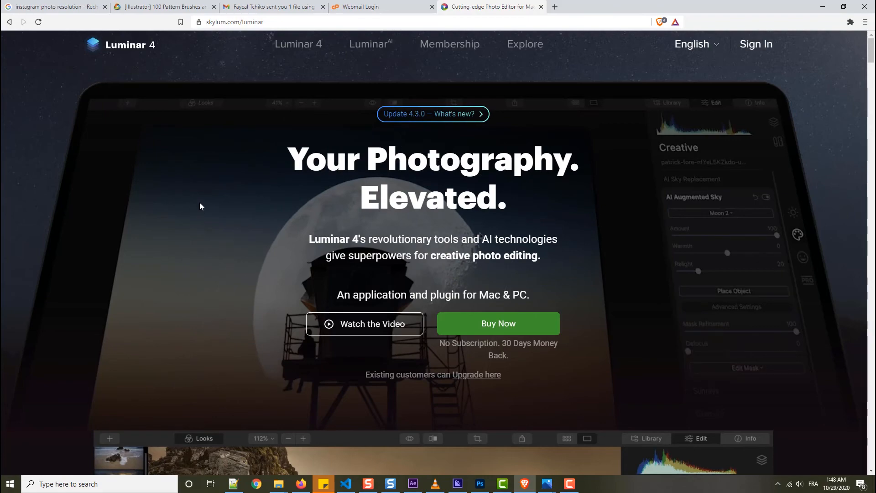
scroll(128, 182, down, 4)
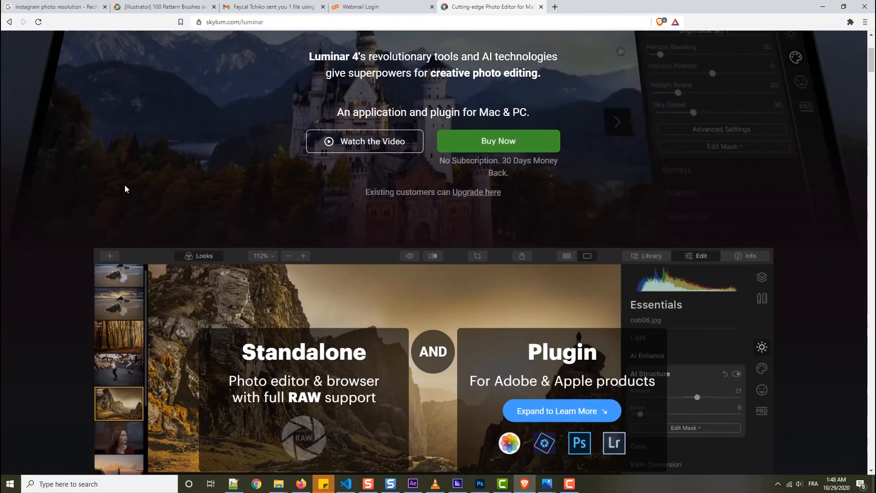
scroll(127, 188, down, 5)
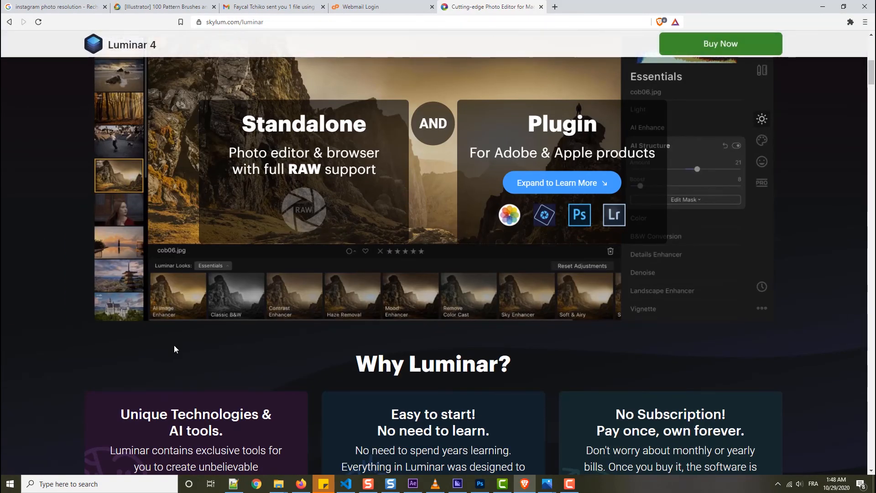
scroll(174, 350, down, 4)
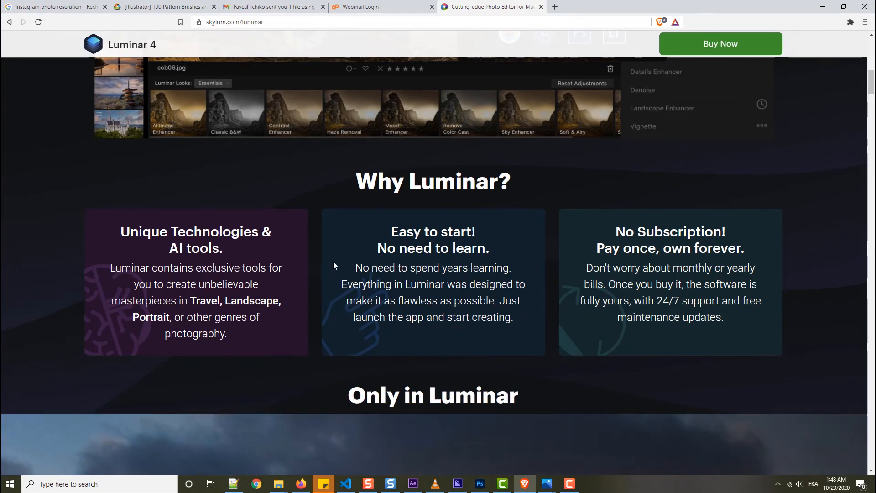
scroll(334, 263, down, 5)
scroll(335, 263, down, 2)
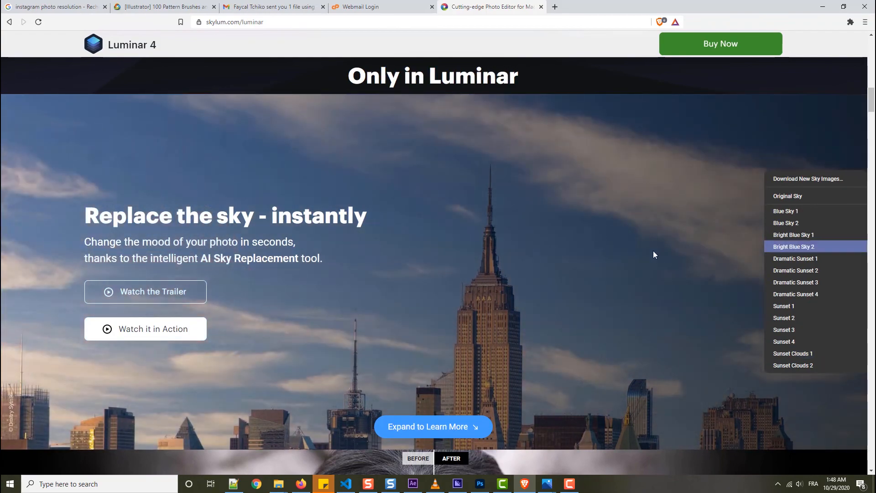
click(791, 283)
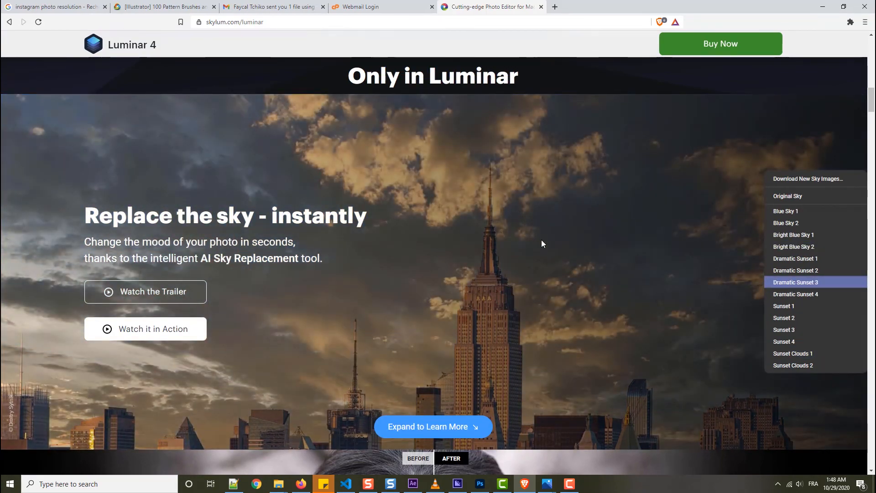
Examine Luminar 4's portrait, AI Augmented Sky, AI Structure, AI Enhance, Smart Contrast and Erase examples down to the landscape section.
scroll(595, 266, down, 8)
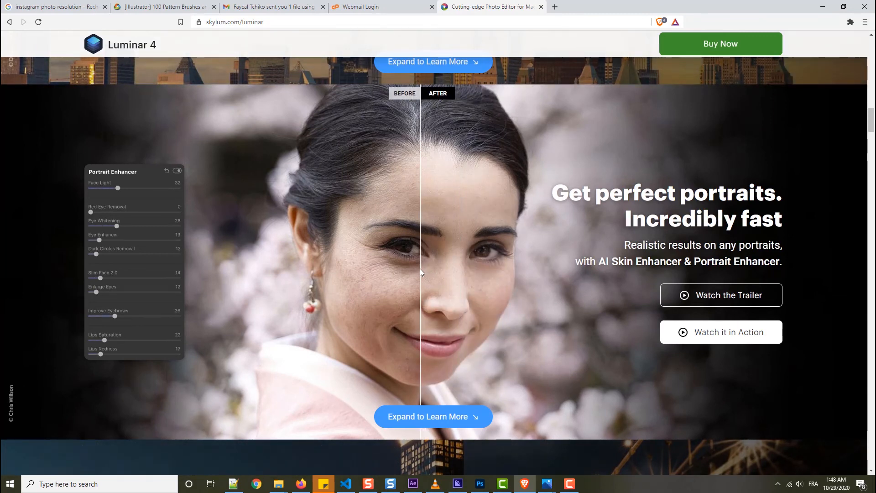
scroll(611, 273, down, 9)
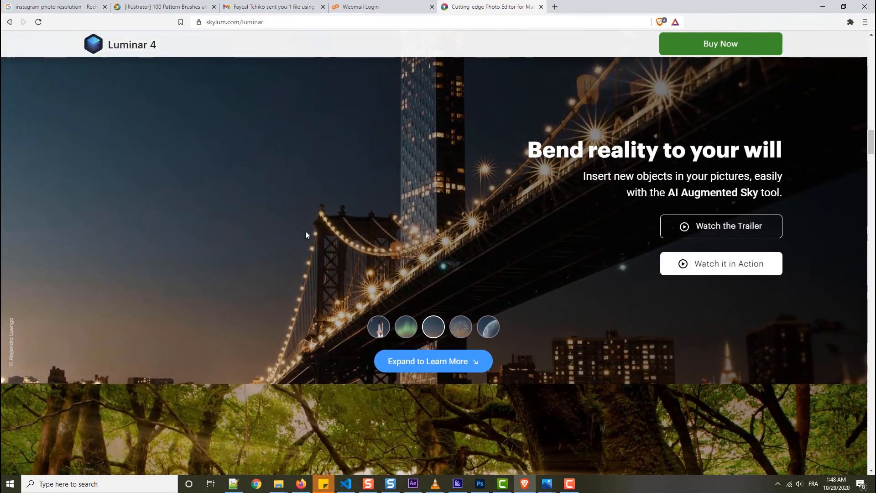
scroll(512, 244, down, 5)
scroll(384, 261, down, 6)
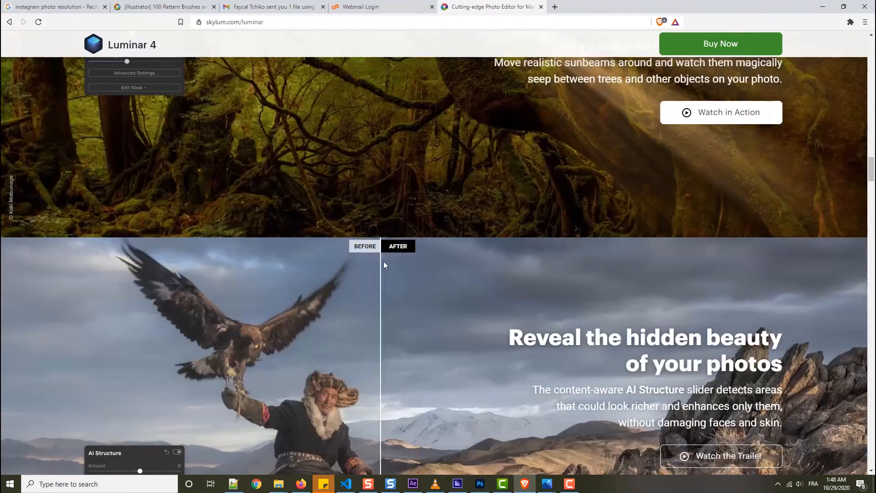
scroll(369, 279, down, 6)
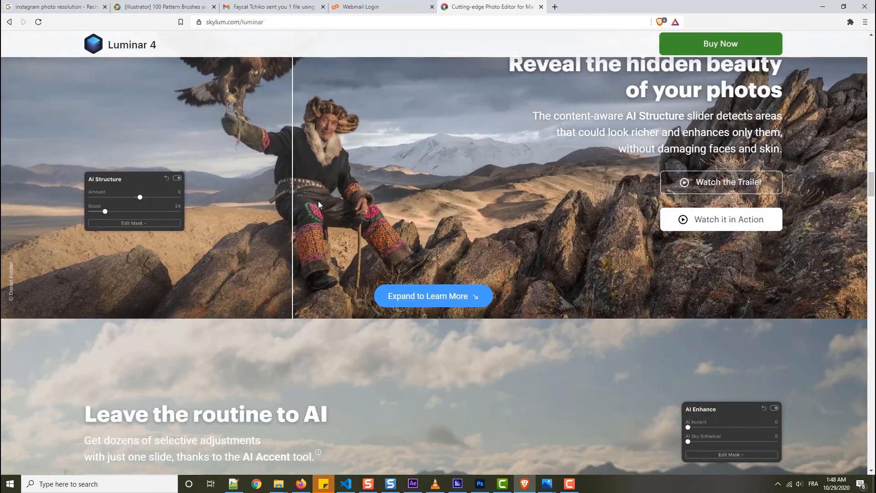
scroll(319, 201, up, 2)
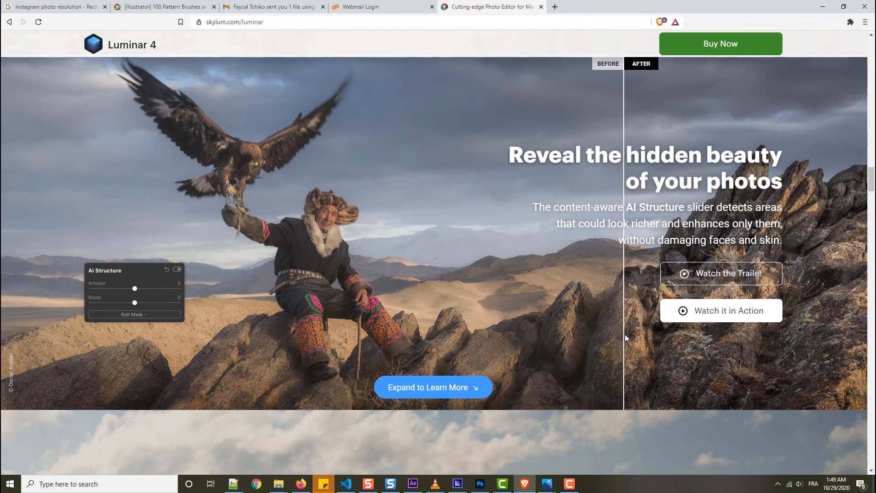
scroll(292, 286, down, 4)
scroll(301, 287, down, 4)
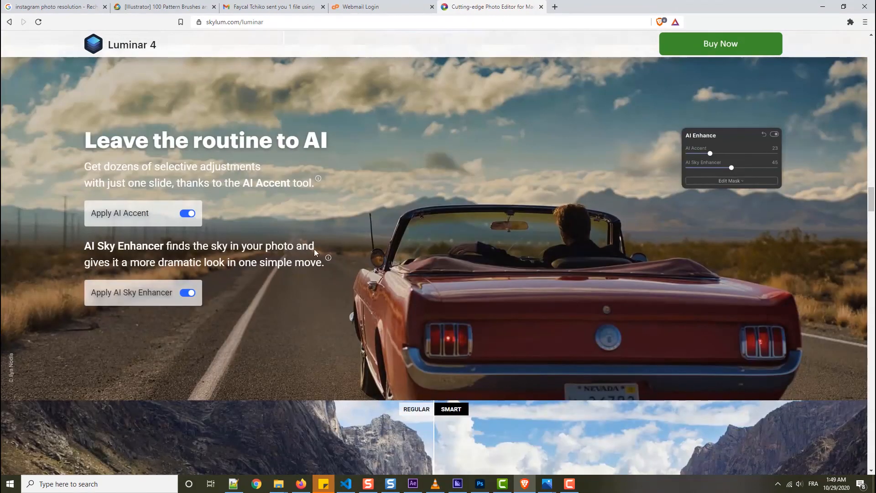
scroll(303, 288, down, 6)
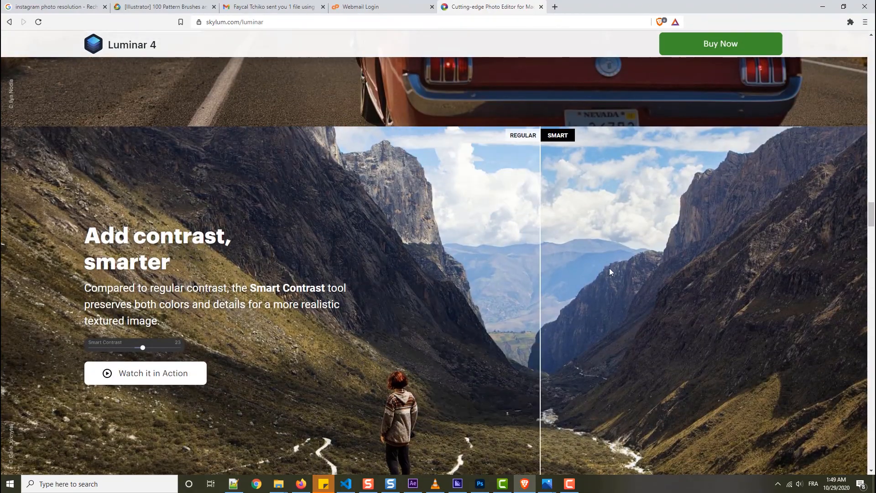
scroll(294, 242, down, 2)
scroll(294, 238, down, 8)
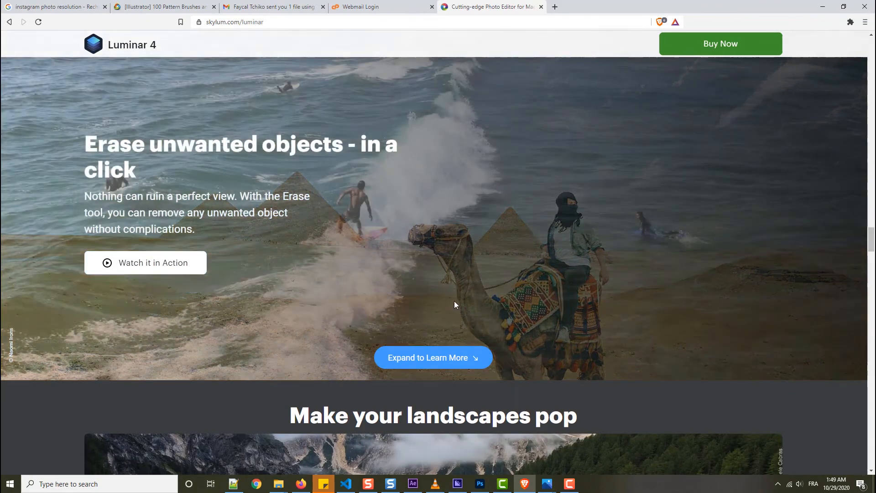
scroll(454, 299, down, 3)
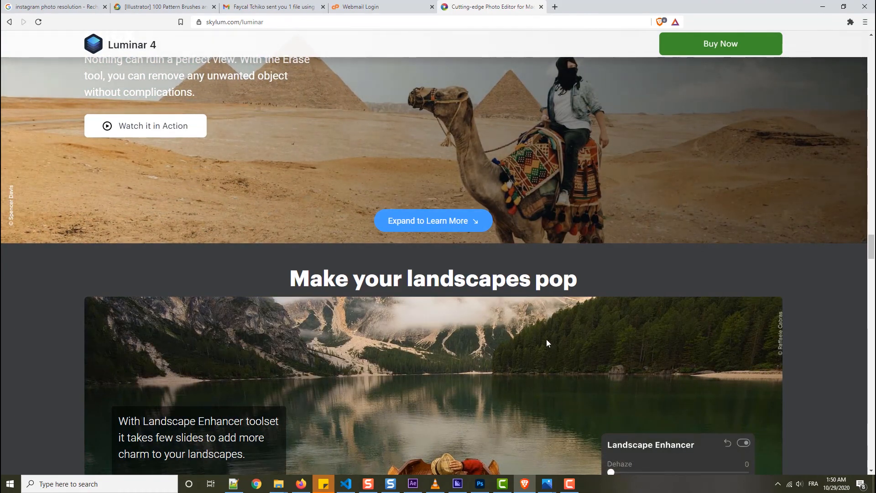
Return to Photoshop and open Neural Filters for the Background layer, showing the list of beta filters.
click(479, 484)
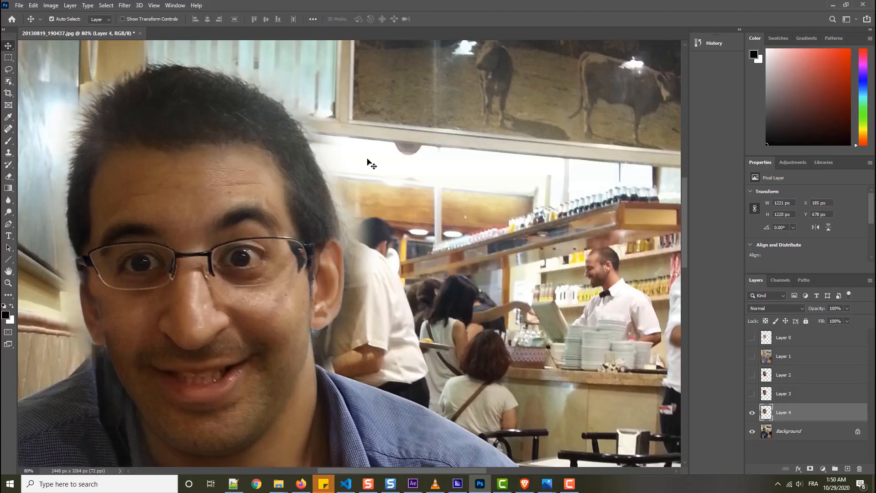
click(790, 430)
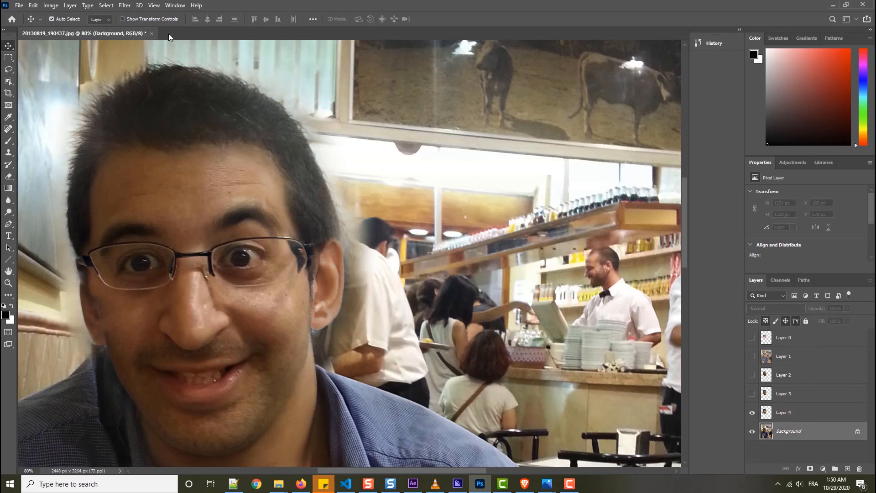
click(130, 6)
click(137, 43)
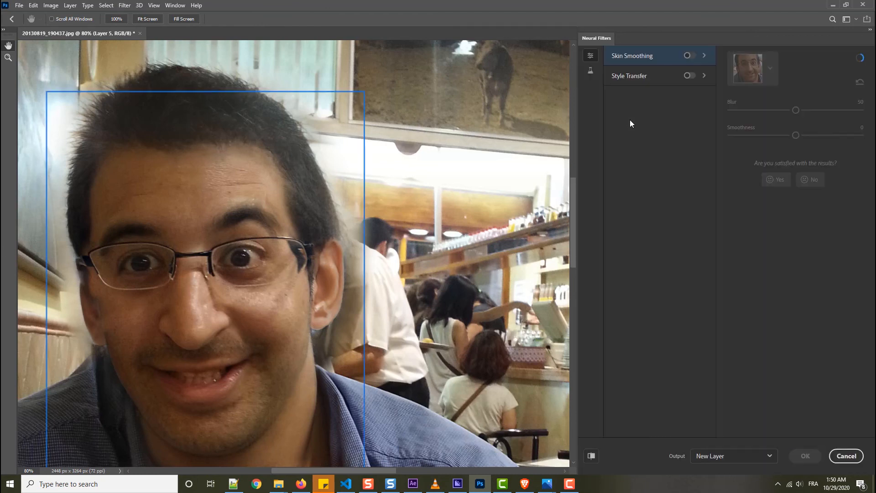
click(588, 75)
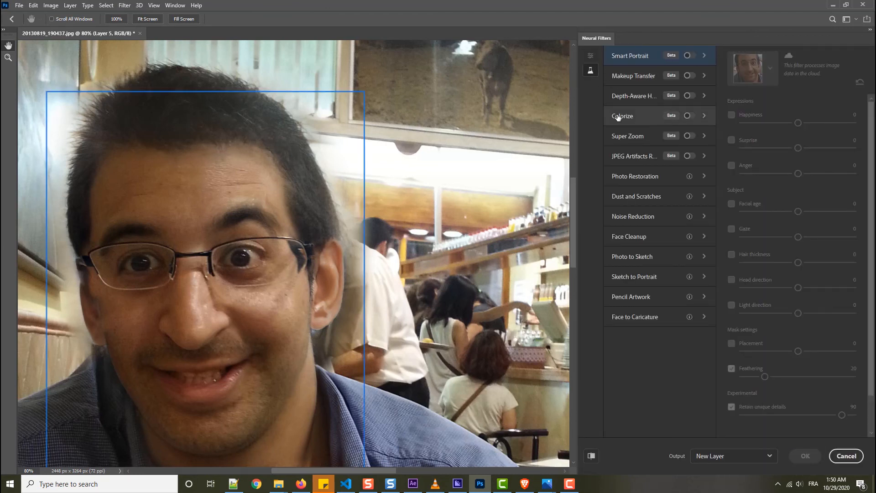